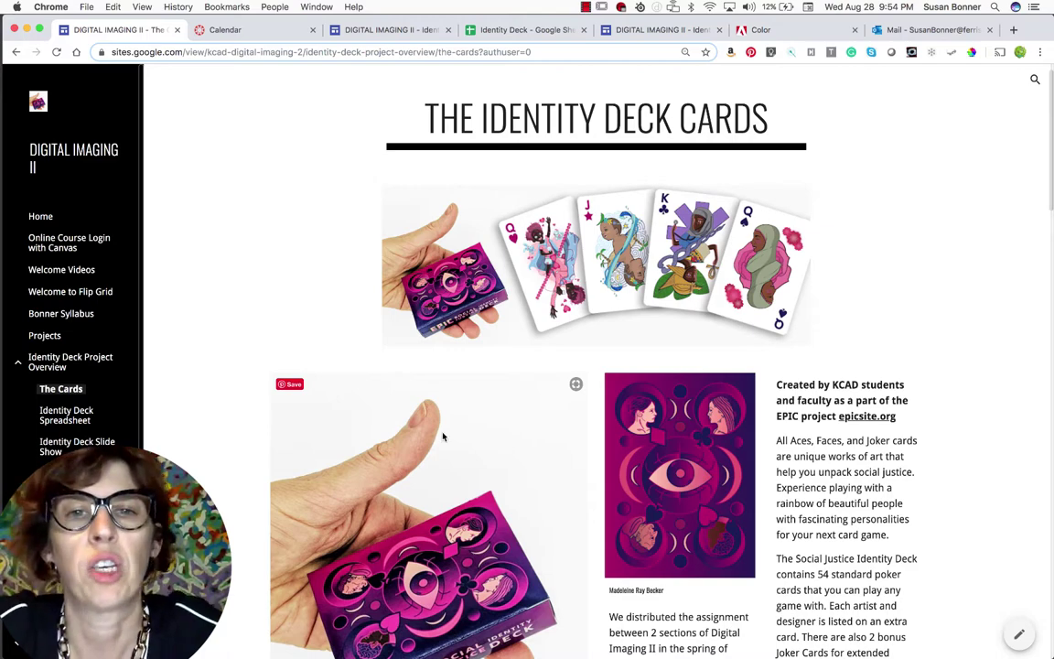
Step: Scroll through the Identity Deck's illustrated playing cards on The Cards page
scroll(656, 544, "down", 4)
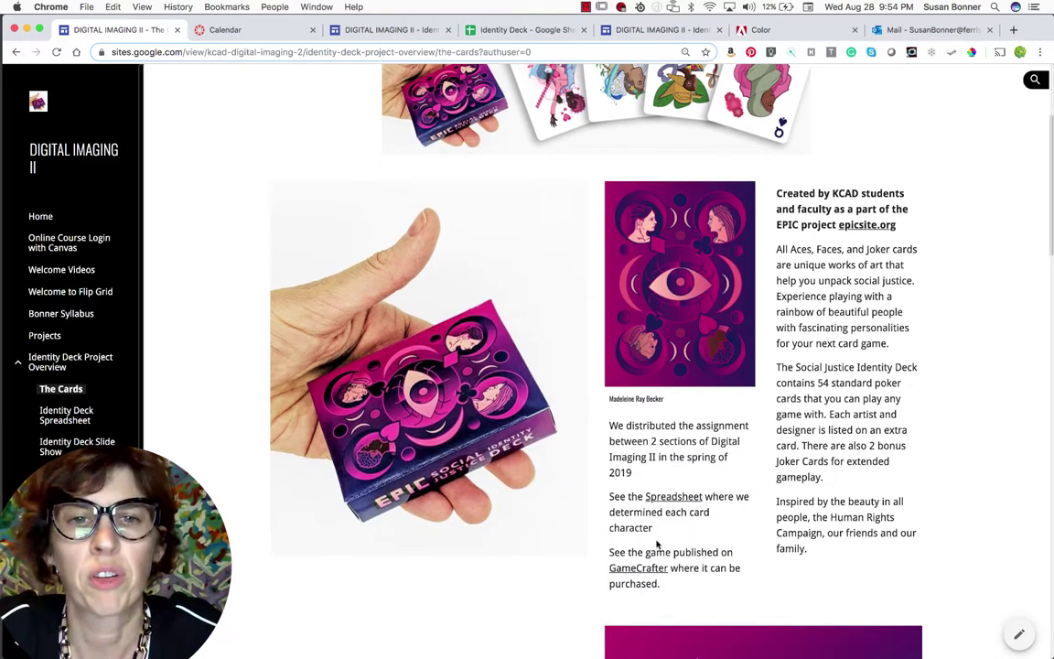
scroll(656, 544, "down", 8)
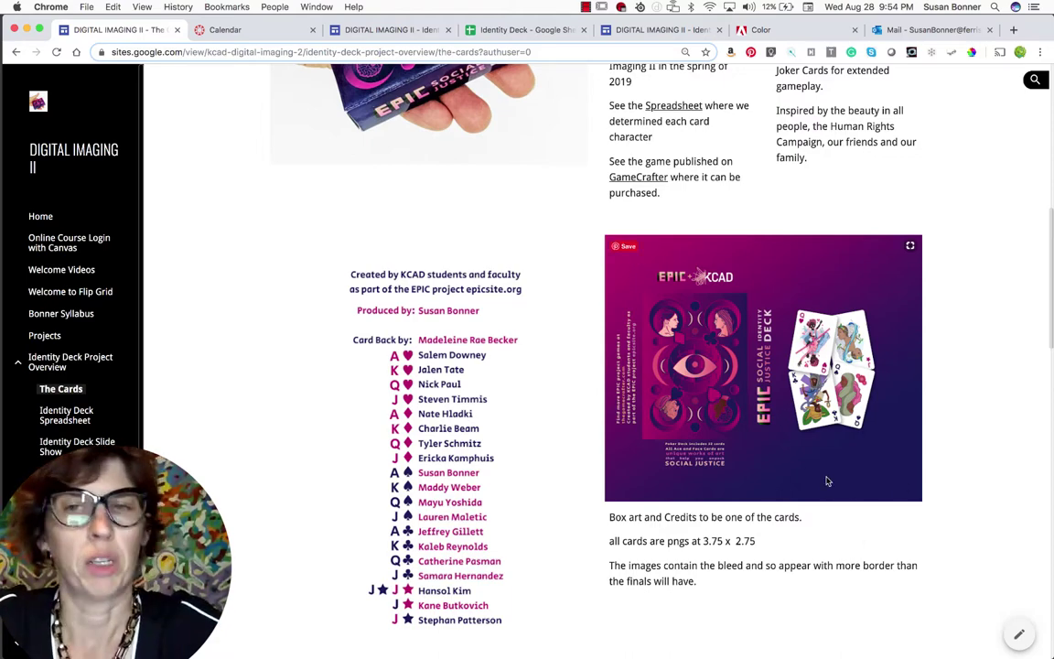
scroll(851, 492, "down", 14)
scroll(846, 482, "up", 3)
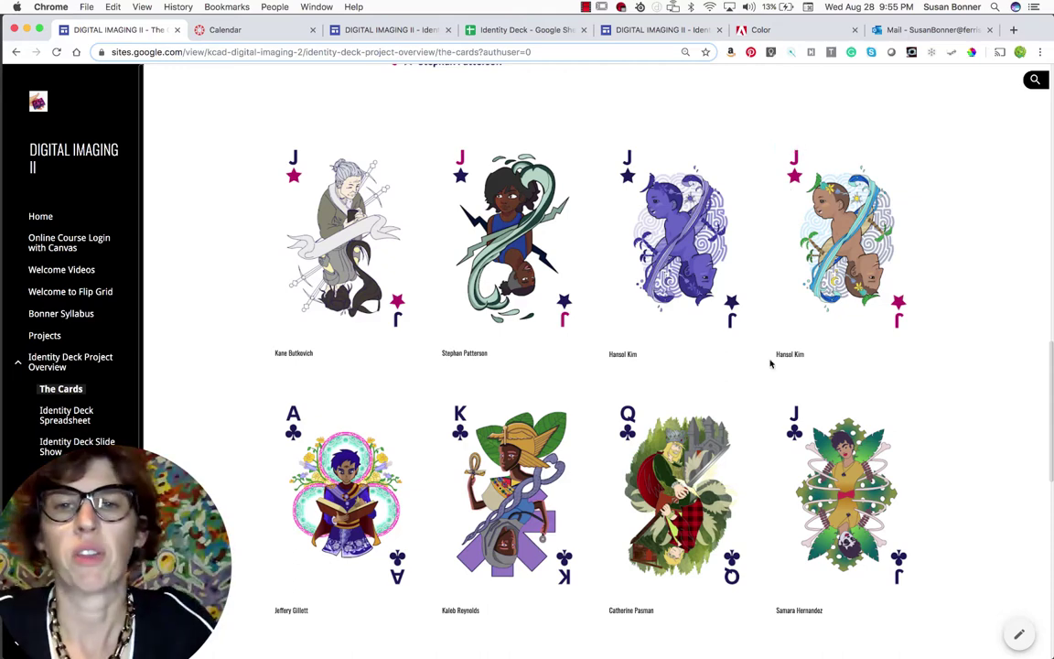
scroll(769, 367, "down", 5)
scroll(767, 374, "down", 7)
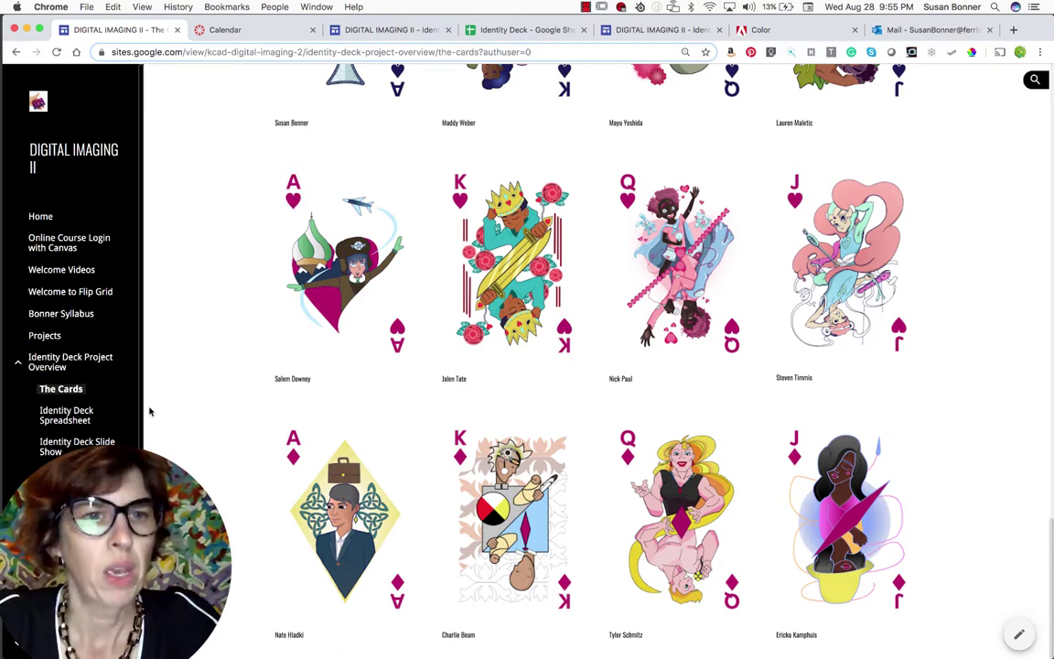
Step: Open Colors for the Cards and highlight the goal about keeping team colours unique
left_click(64, 474)
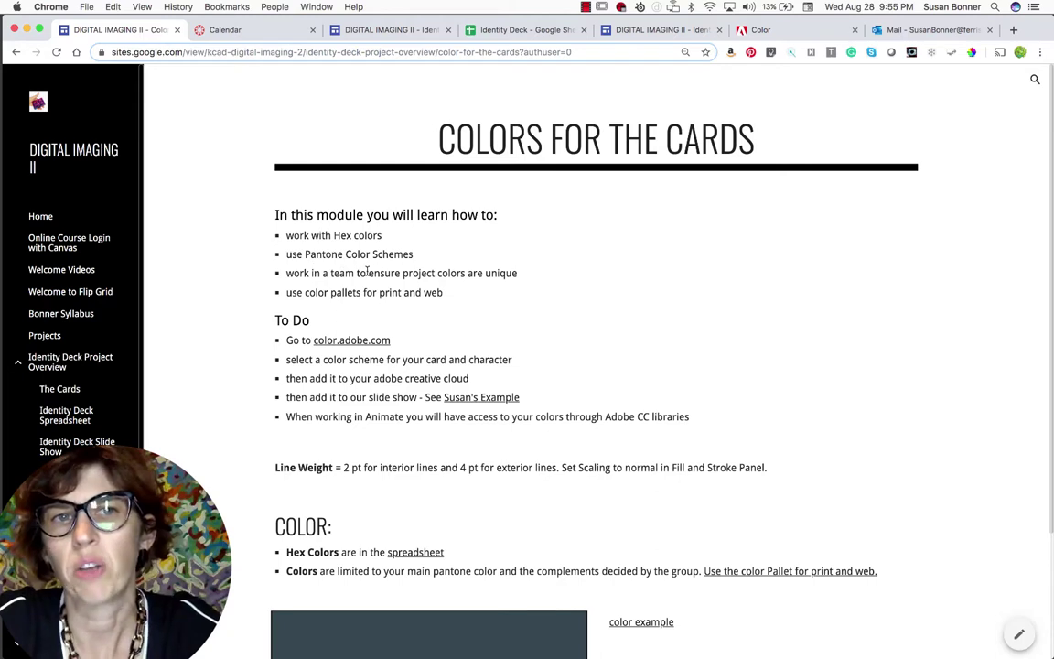
left_click_drag(330, 273, 518, 276)
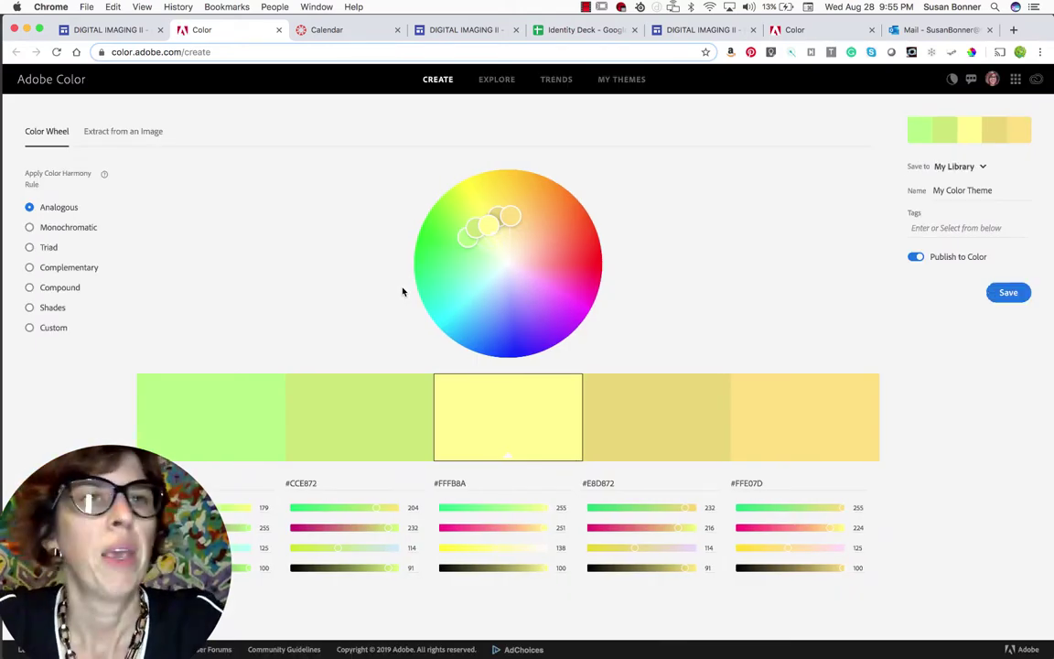
left_click(993, 81)
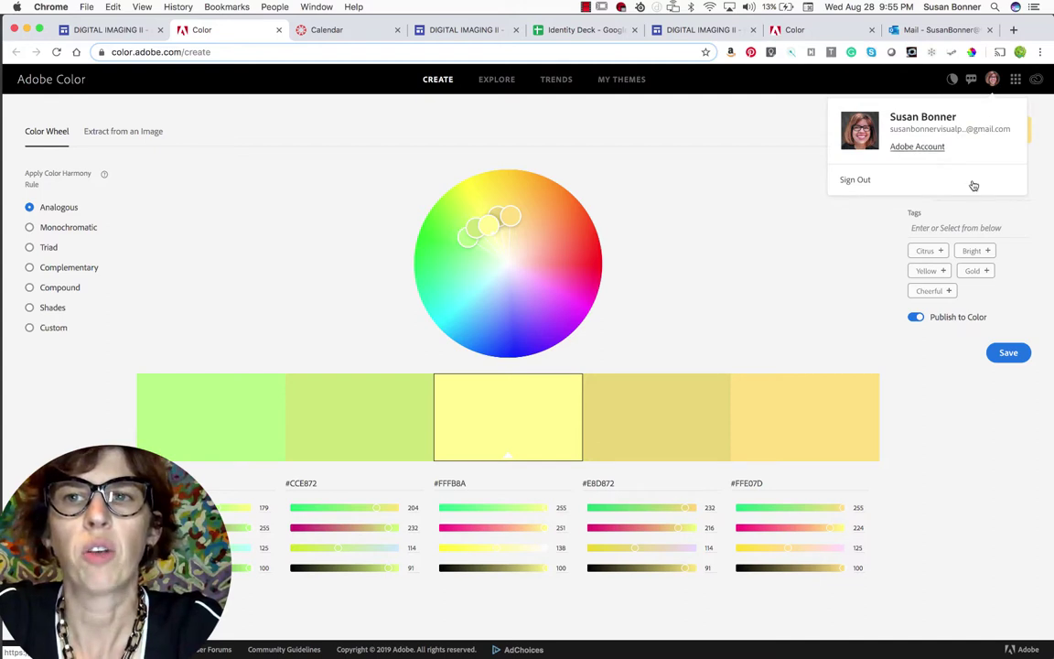
left_click(778, 135)
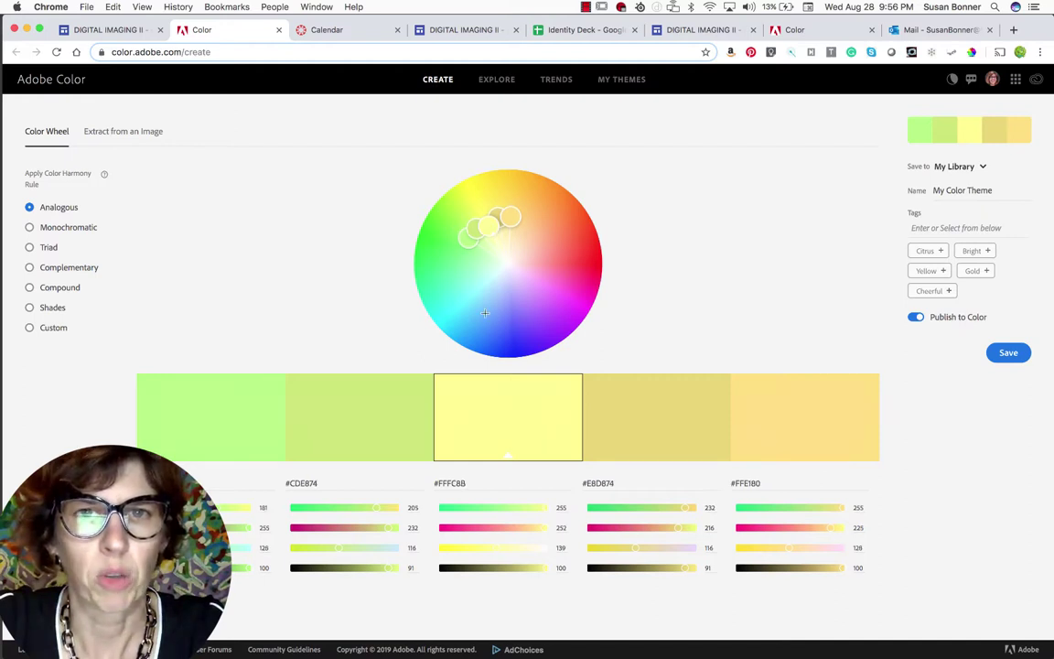
Step: Rotate the palette toward blue and try the Monochromatic, Triad, Complementary and Compound rules
left_click_drag(491, 225, 505, 329)
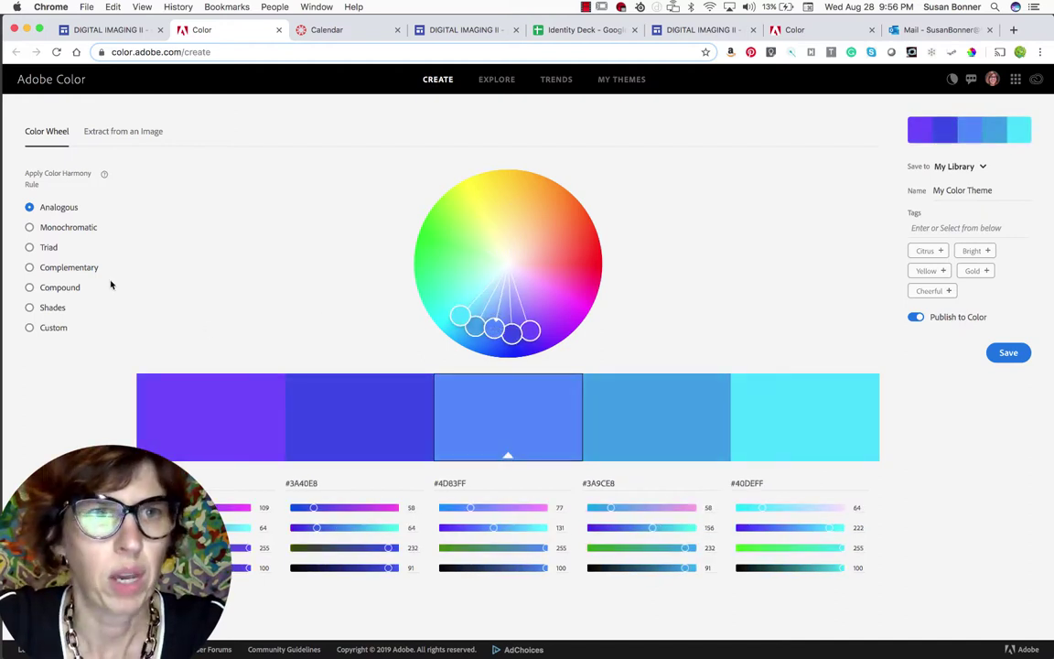
left_click(29, 227)
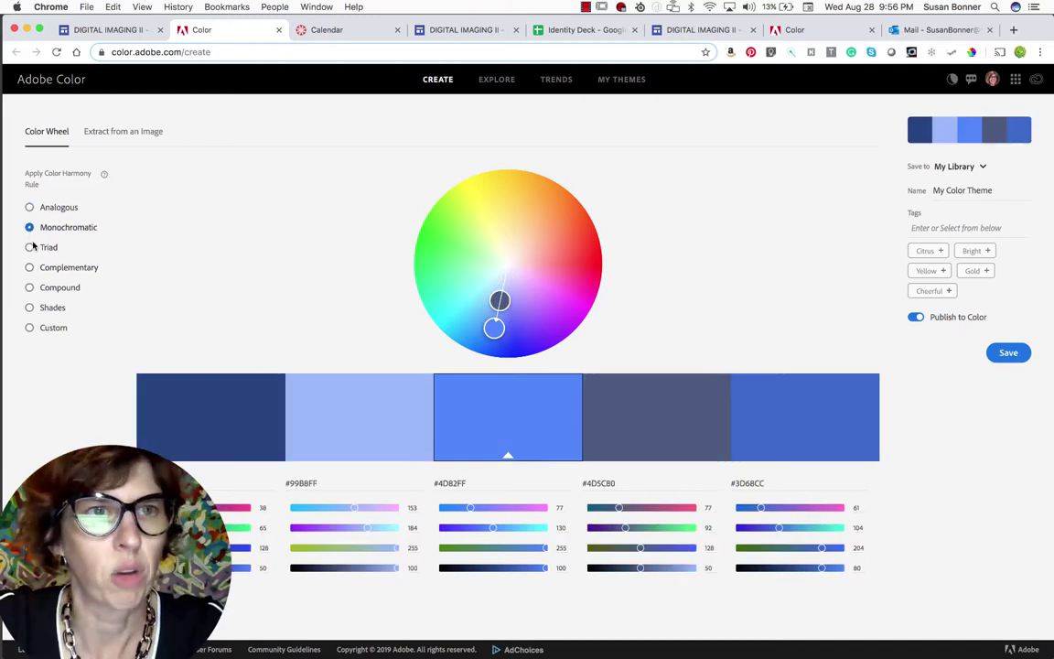
left_click(29, 247)
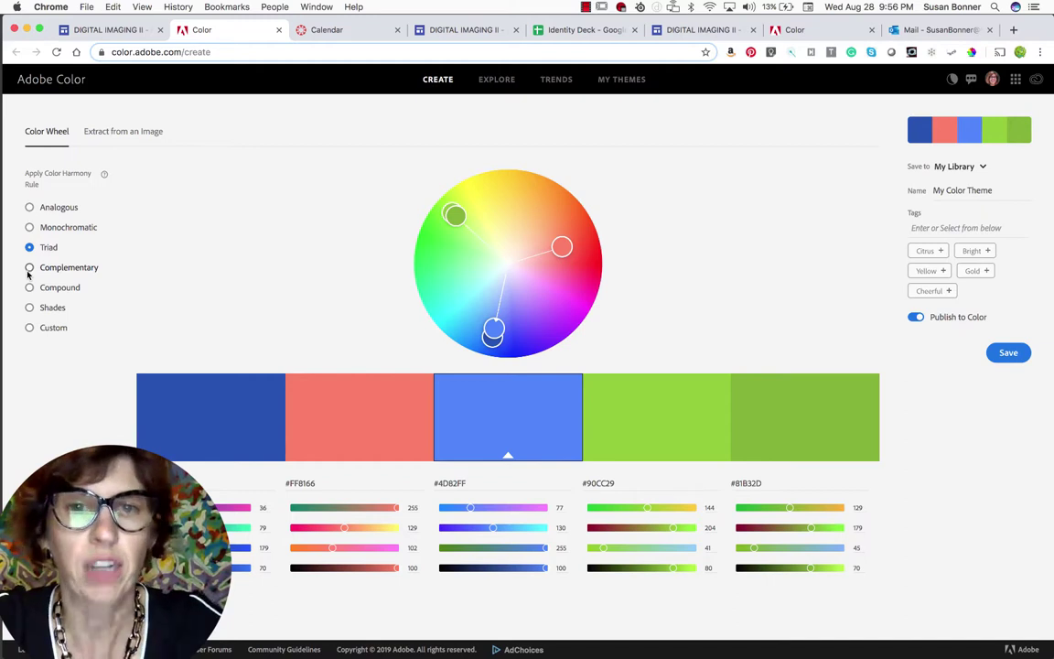
left_click(29, 269)
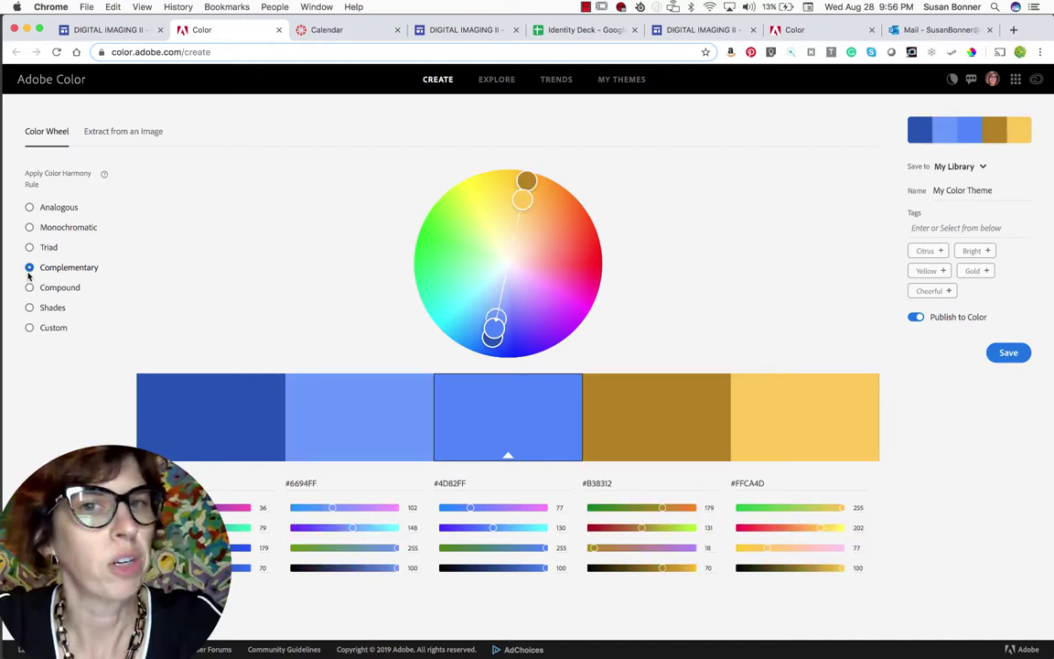
left_click(30, 288)
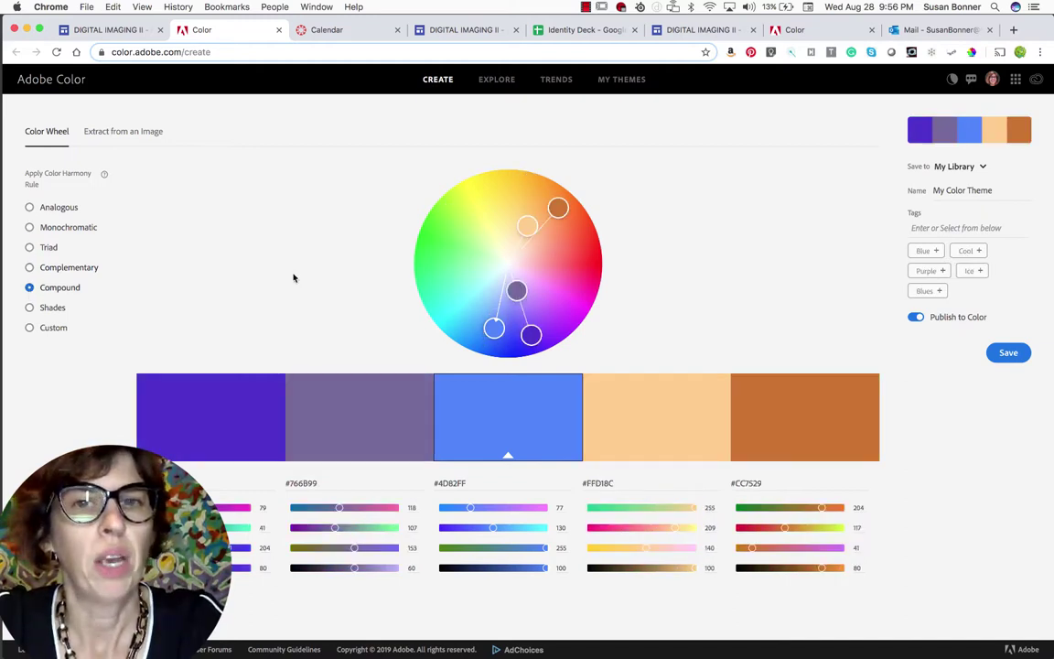
Step: Rotate the wheel toward reds and greens, try Shades and Custom, then settle on Complementary
left_click_drag(517, 290, 537, 280)
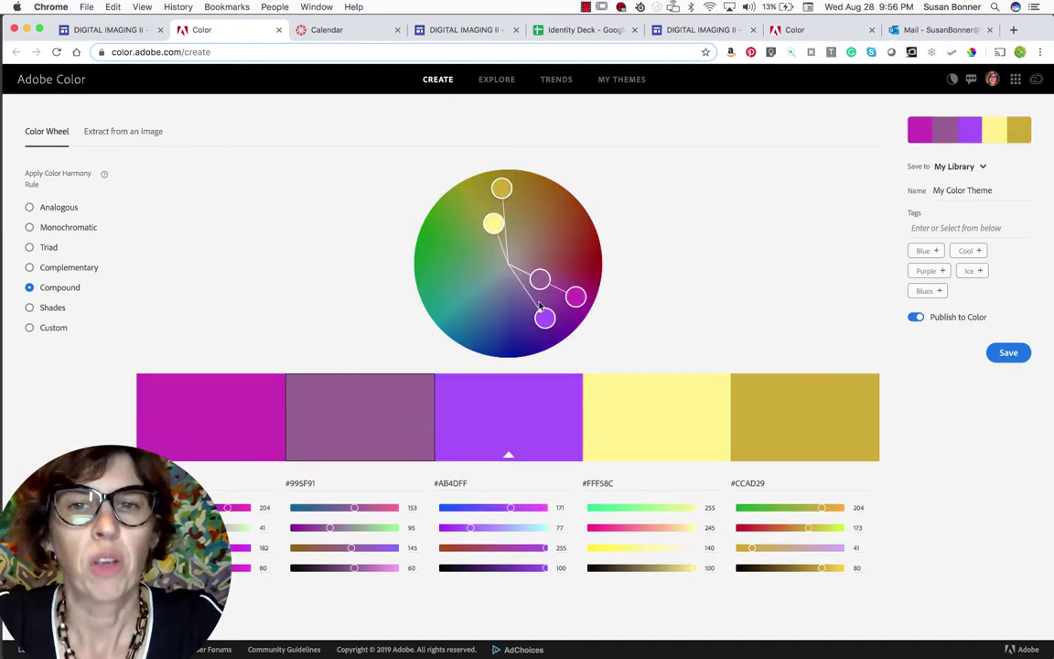
left_click(701, 406)
left_click_drag(490, 227, 448, 247)
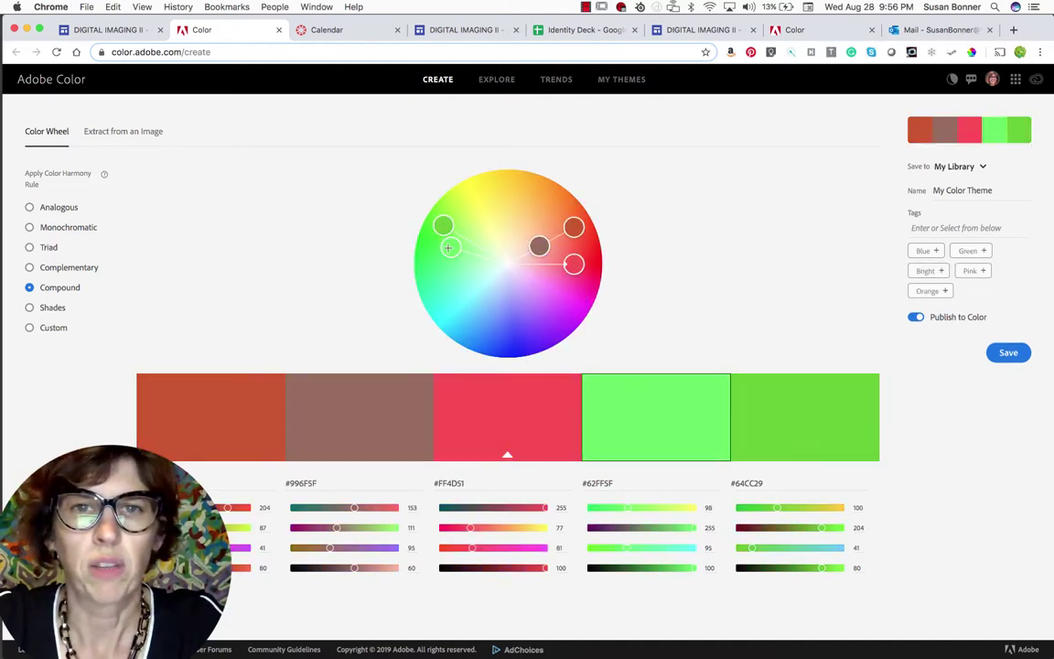
left_click(61, 311)
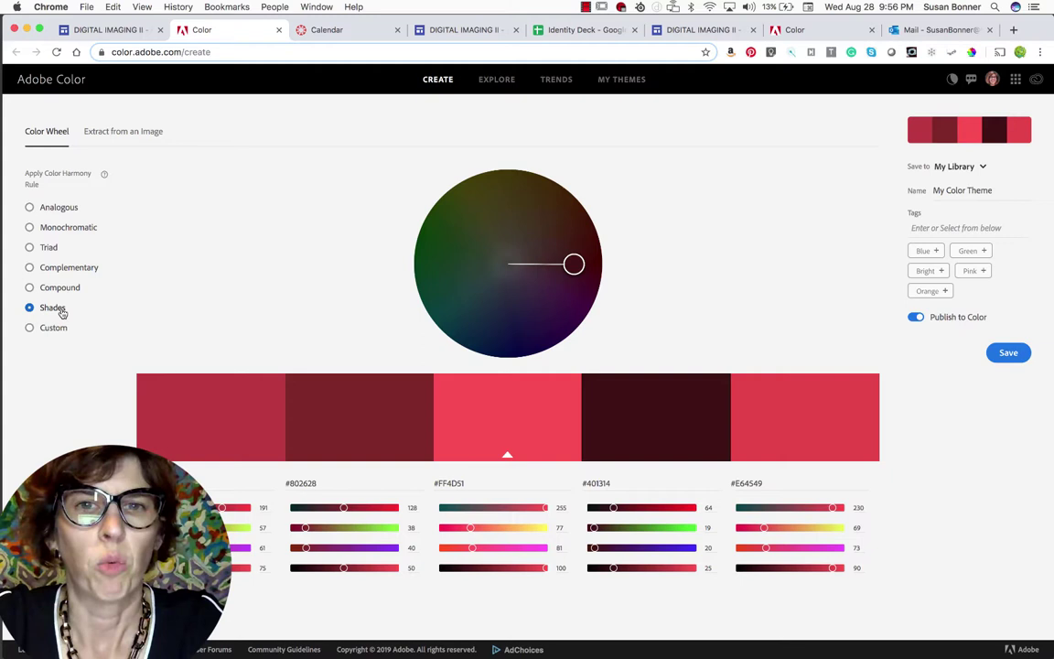
left_click(52, 331)
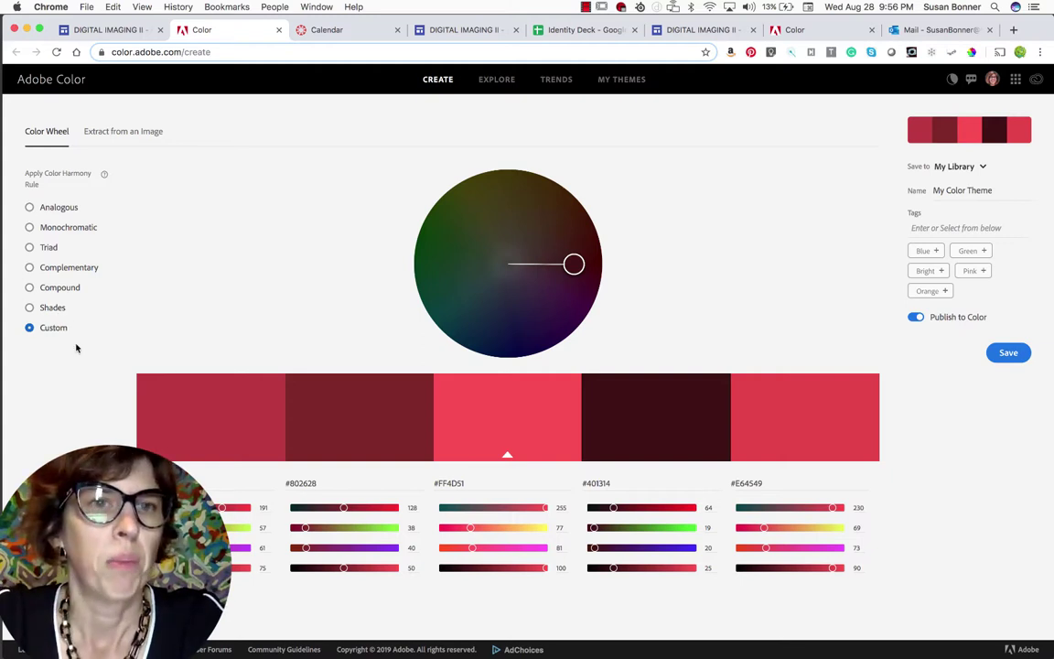
left_click(32, 268)
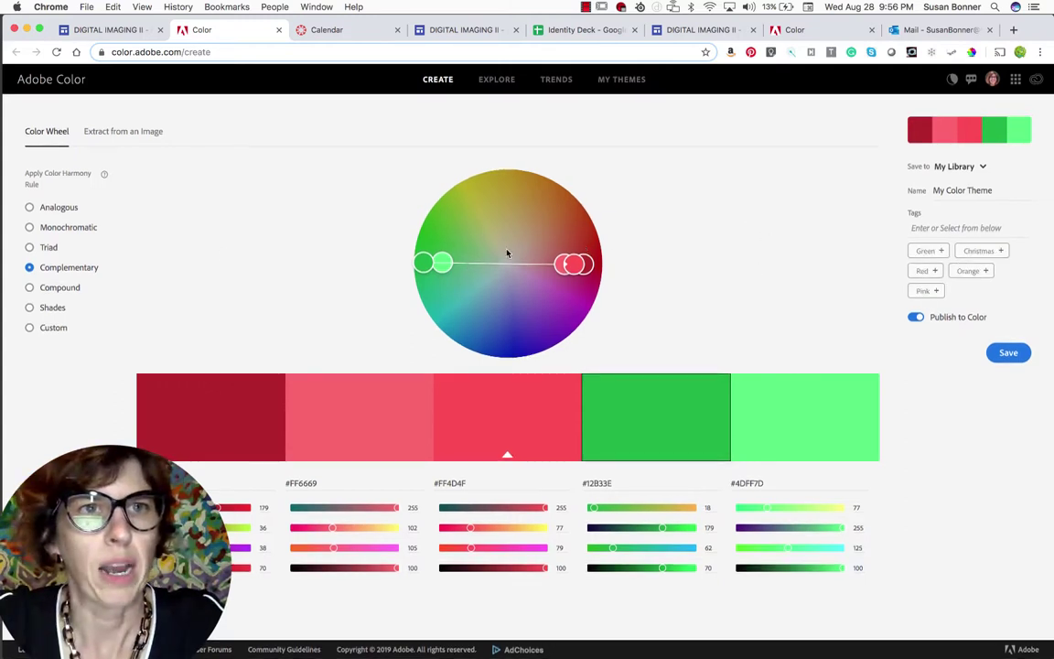
Step: Browse the saved themes in the Diversity library under My Themes
left_click(623, 79)
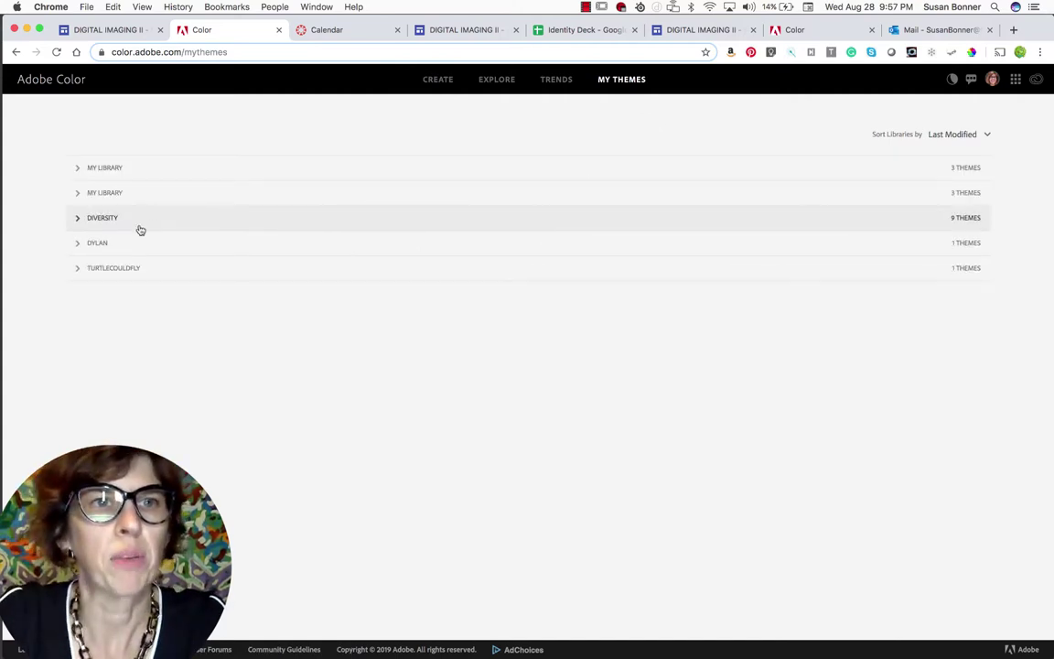
left_click(77, 220)
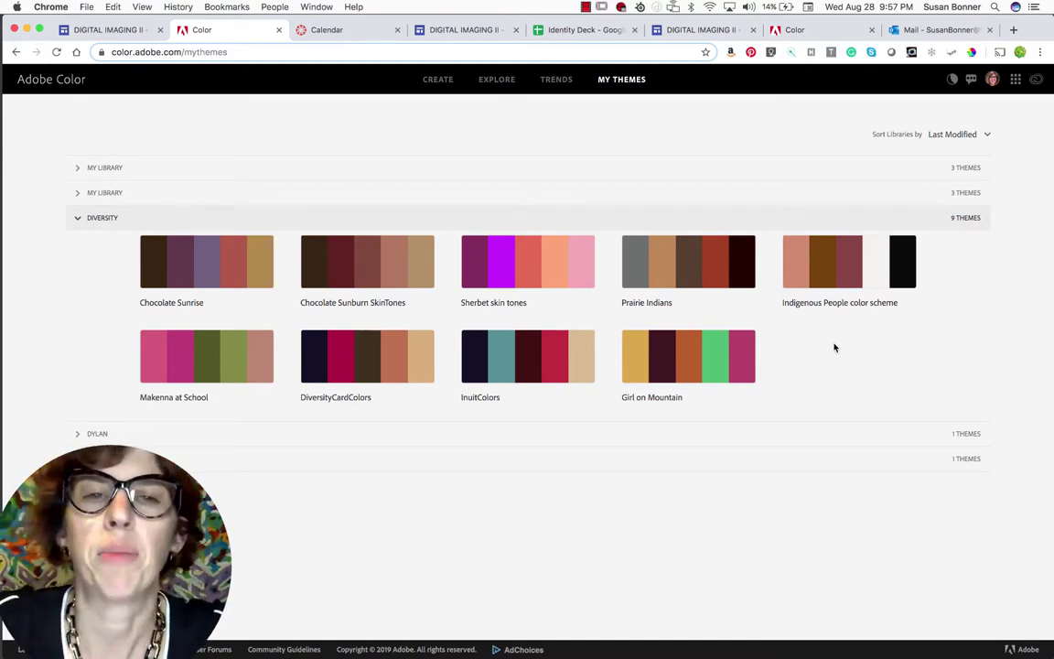
mouse_move(501, 359)
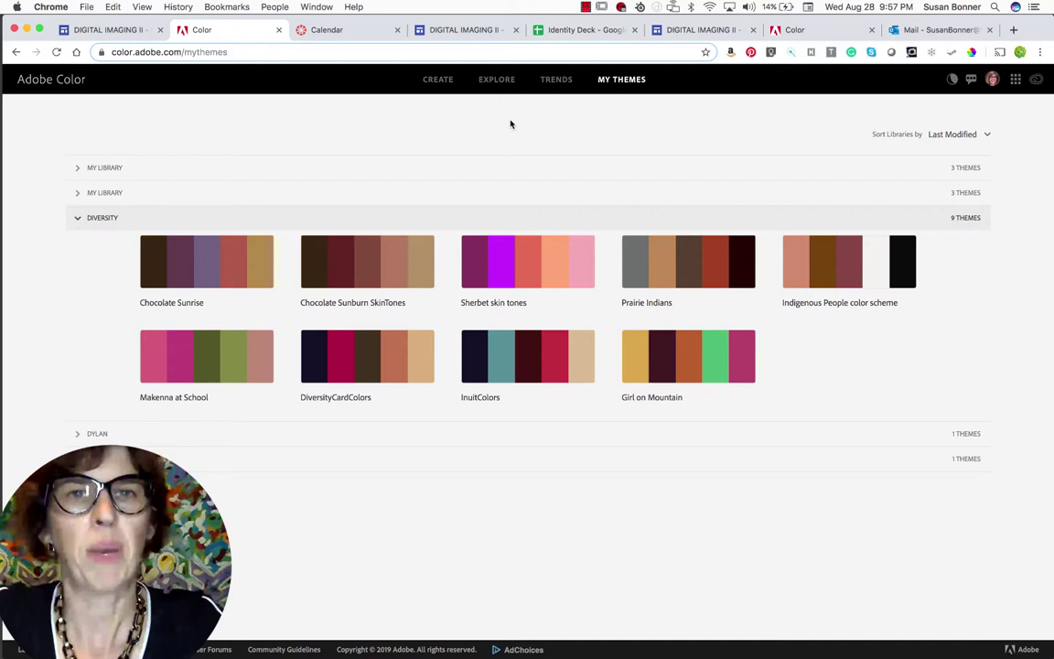
Step: Back on Create, select red #FF4D4F and shift the palette to peach, orange and pink
left_click(438, 79)
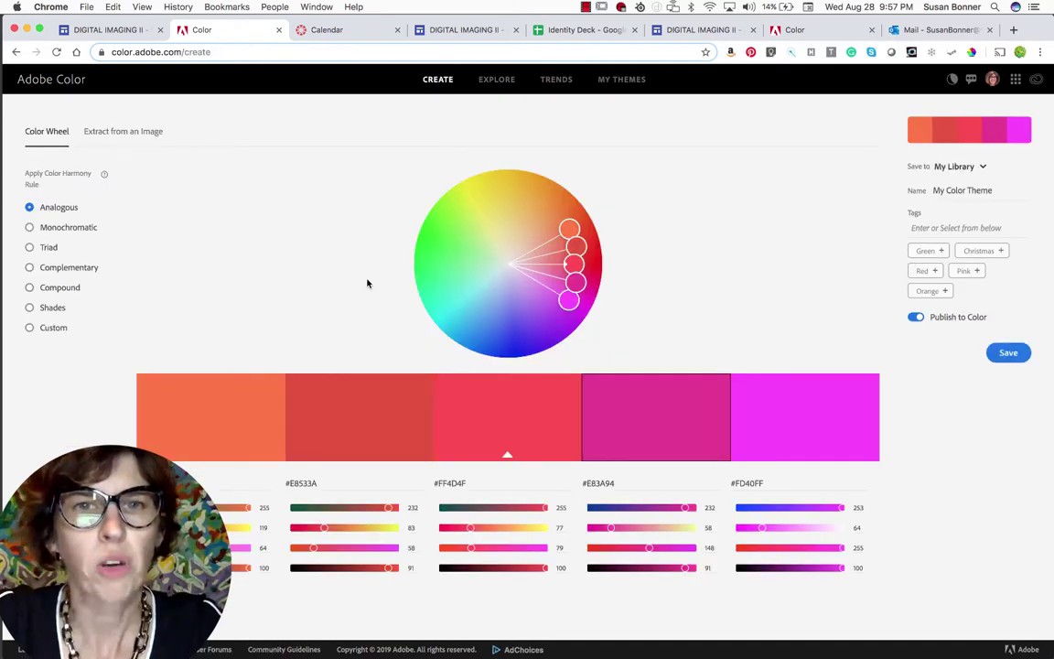
left_click(509, 442)
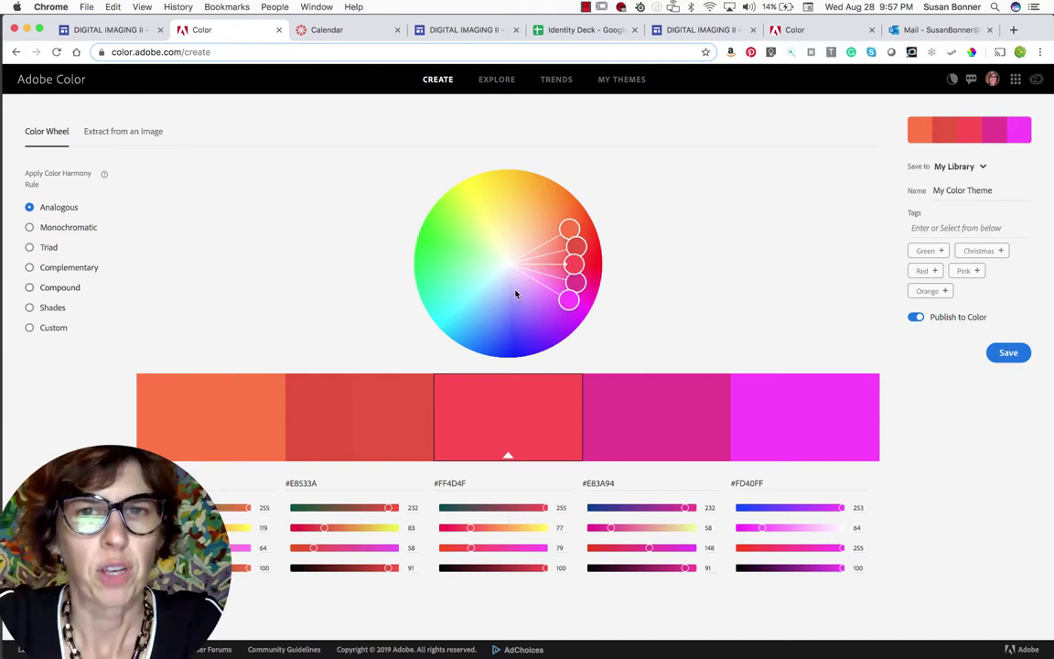
left_click_drag(574, 265, 549, 241)
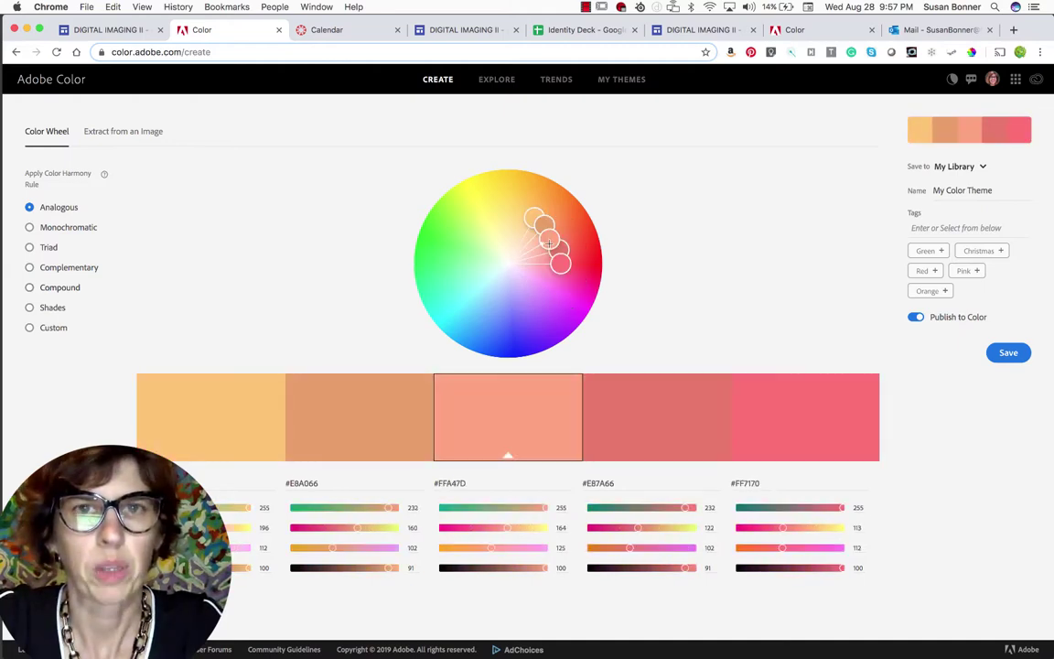
Step: Copy the Jack of Diamonds hex 562d21 from cell D18 of the Identity Deck sheet
left_click(549, 30)
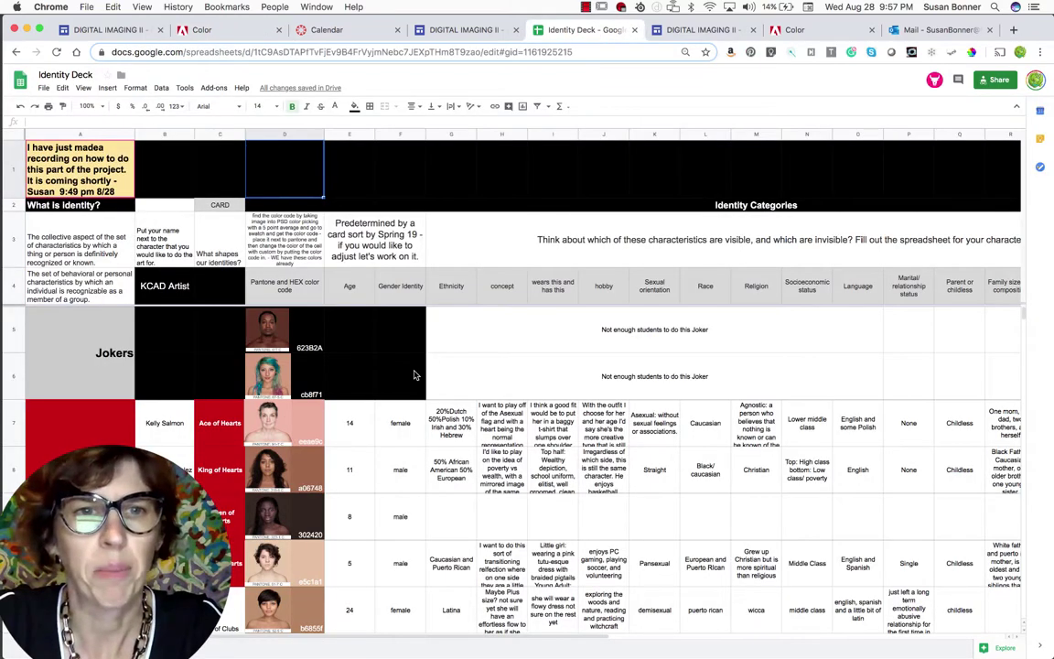
scroll(396, 474, "down", 5)
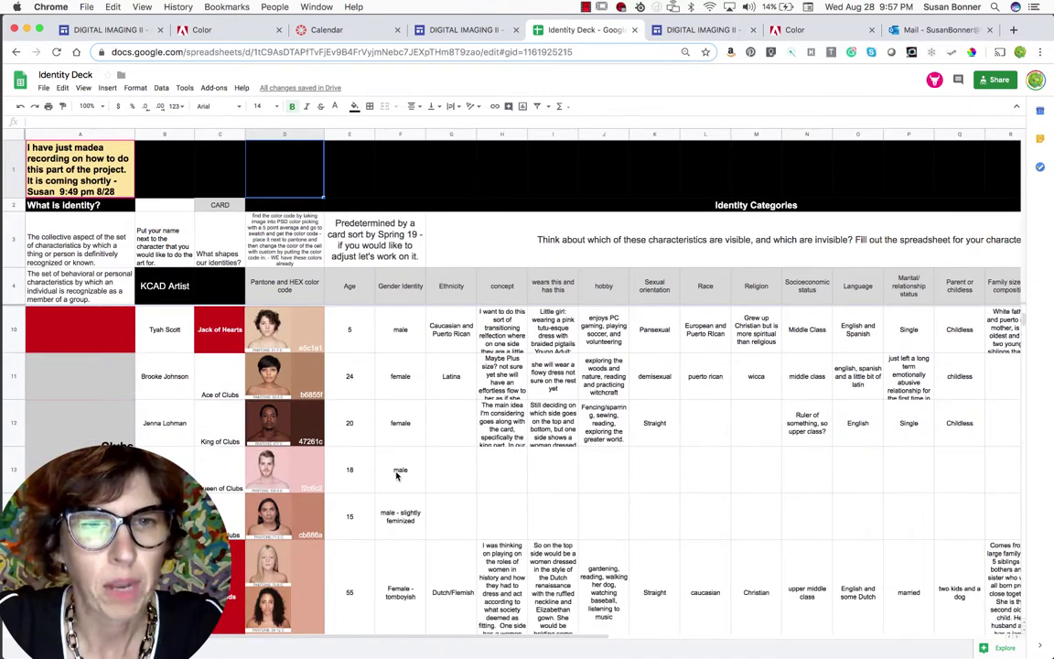
scroll(397, 474, "down", 6)
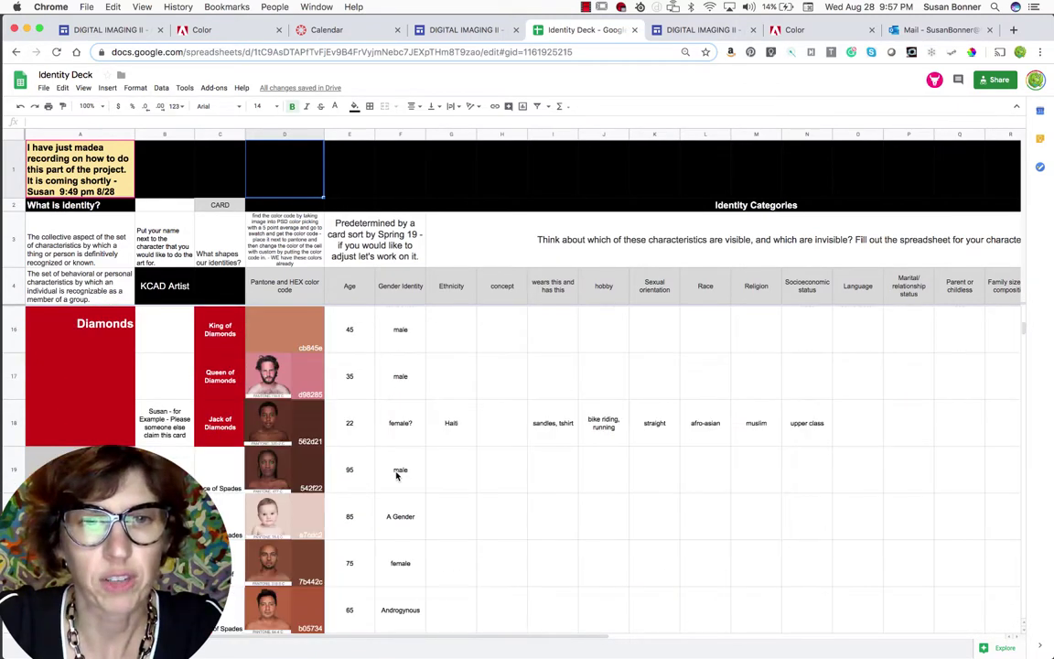
left_click(302, 445)
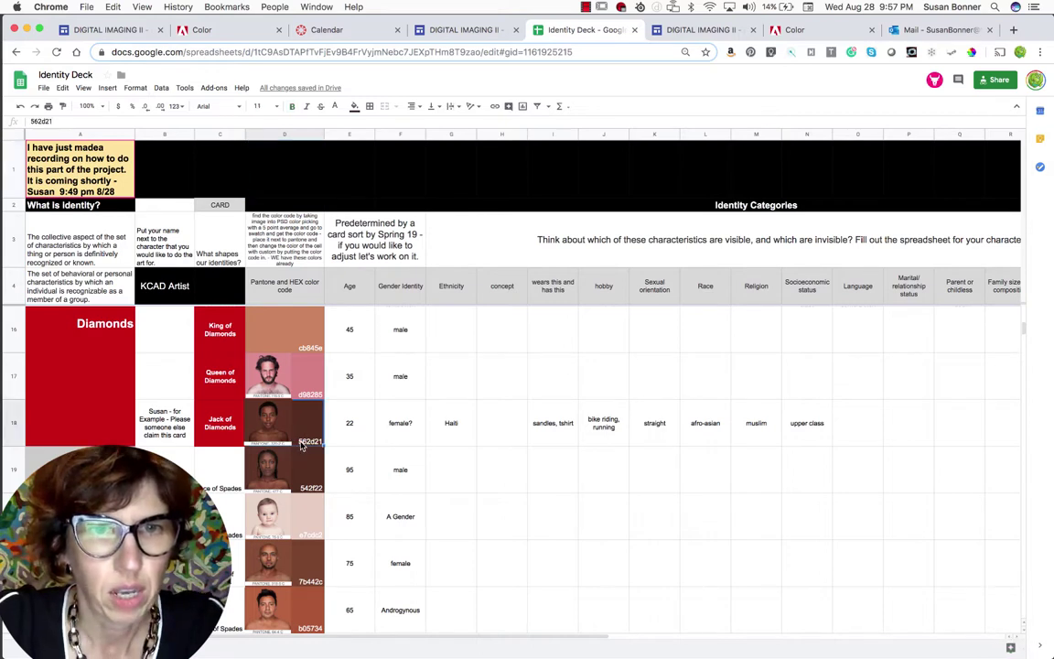
key("Delete")
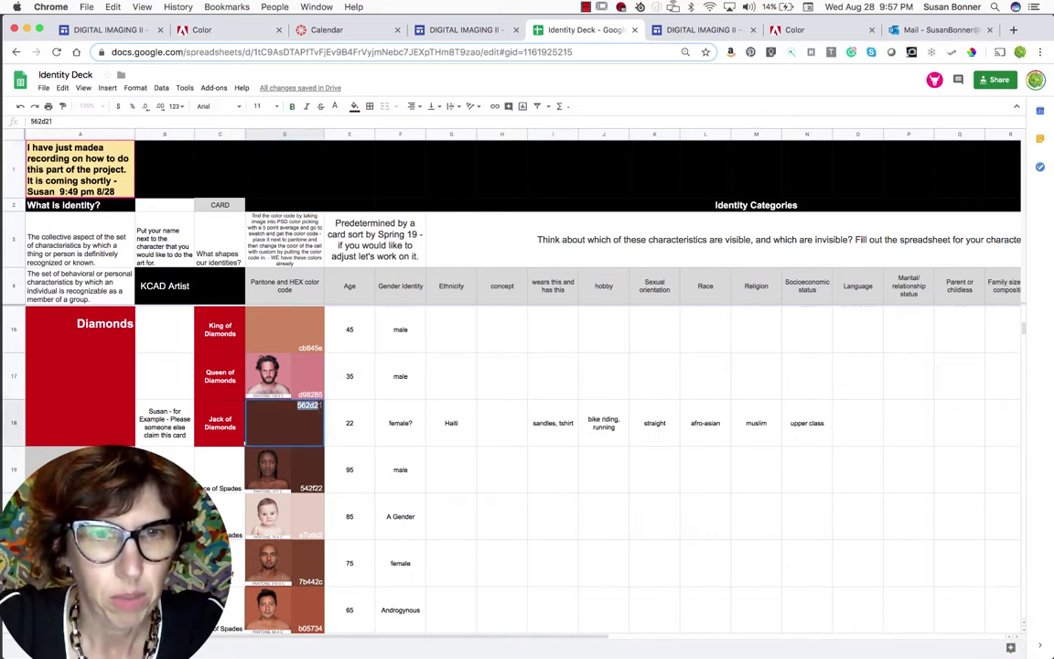
left_click_drag(295, 405, 325, 415)
key("super+c")
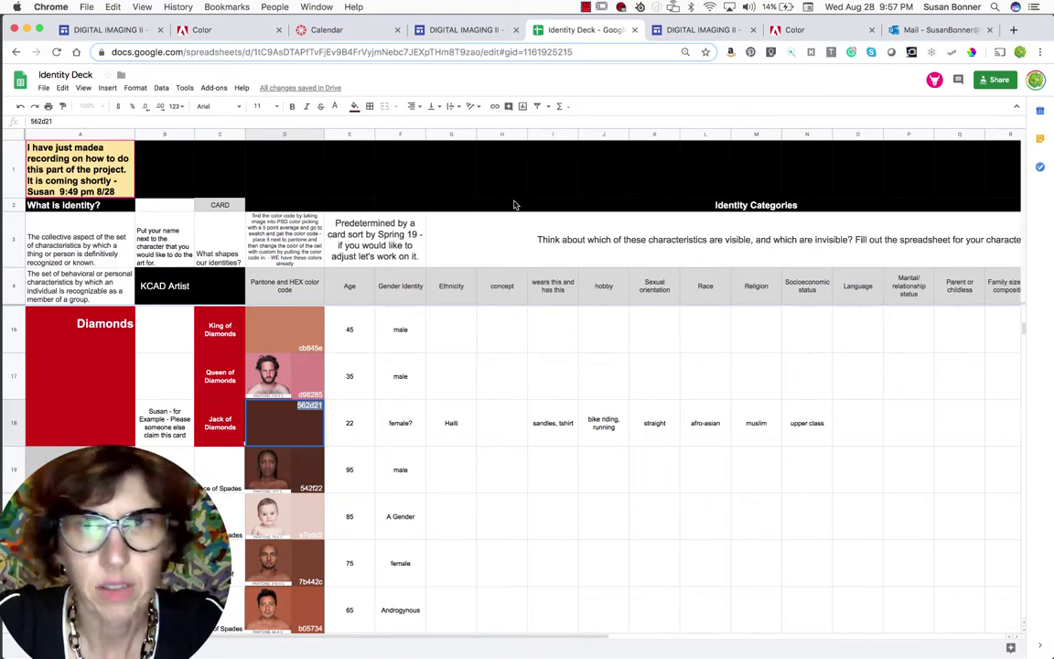
left_click(203, 31)
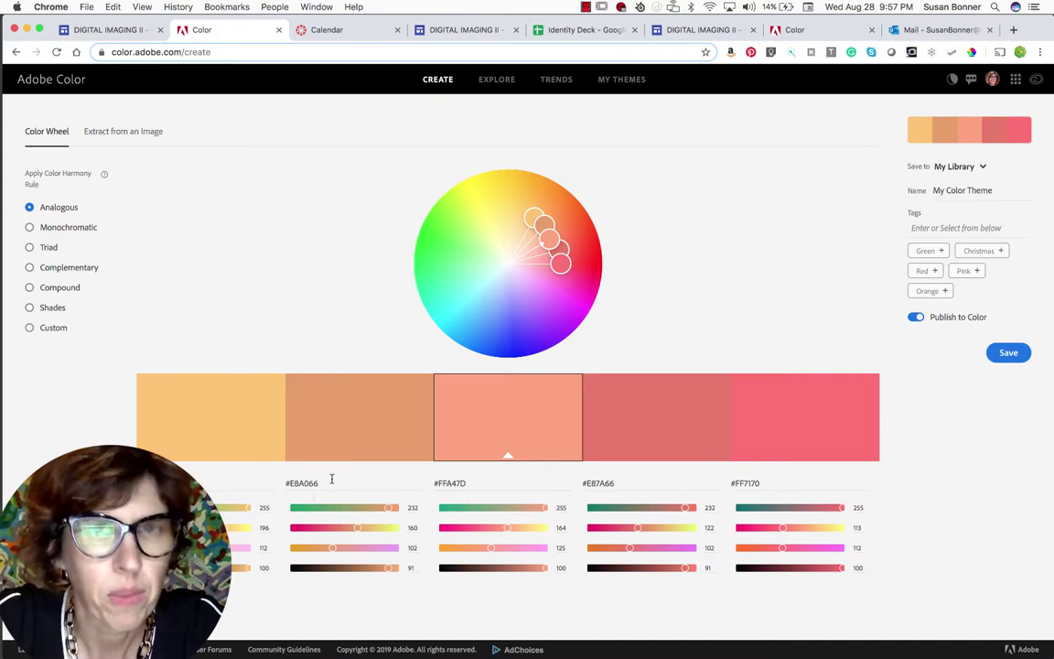
Step: Bring Photoshop forward and start a new 3300 × 5100 px, 300 ppi document
mouse_move(14, 647)
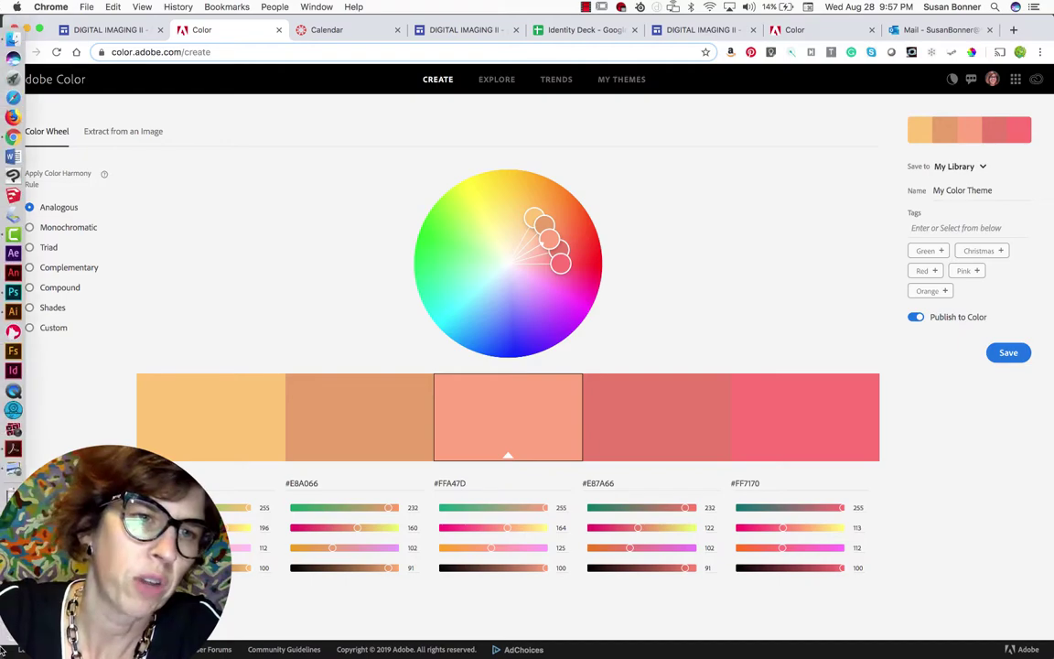
left_click(21, 293)
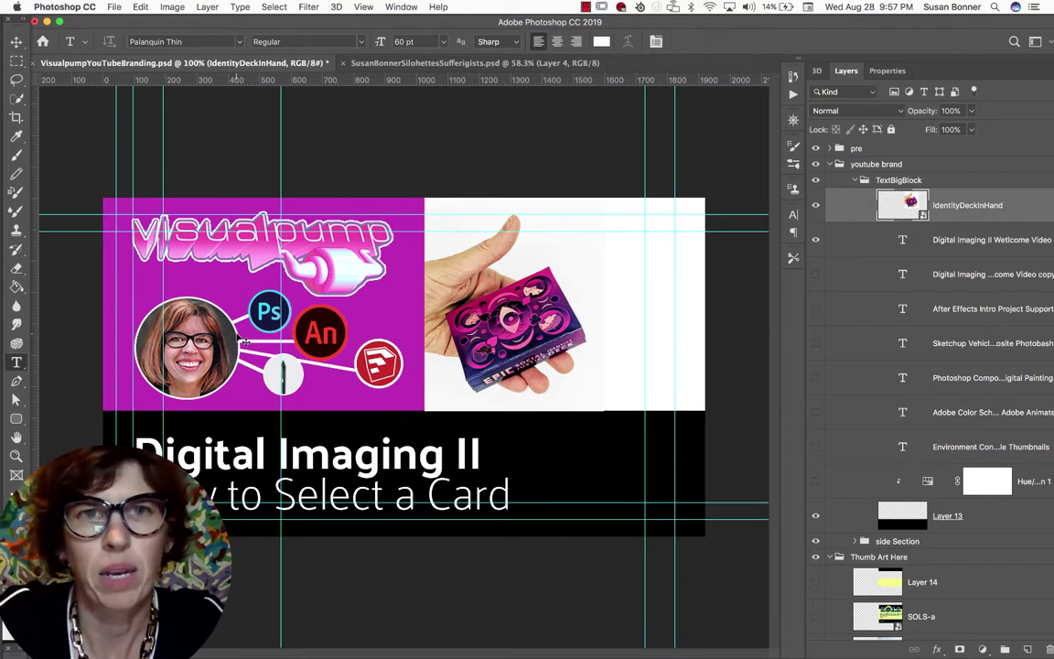
key("super+n")
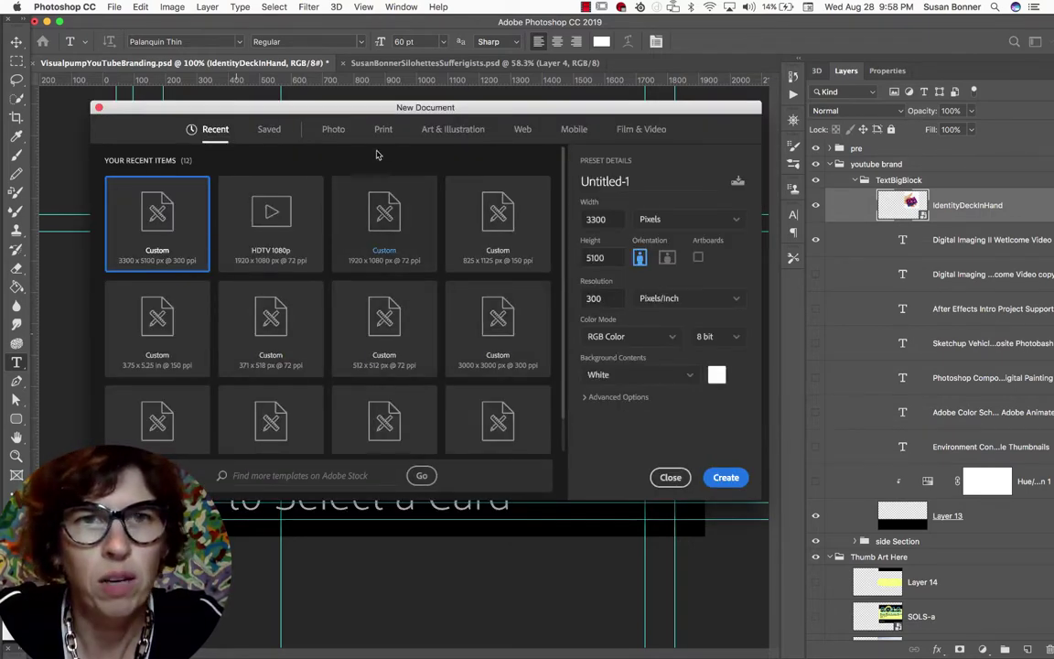
Step: Create the document and set the foreground colour to brown 562d21
left_click(726, 478)
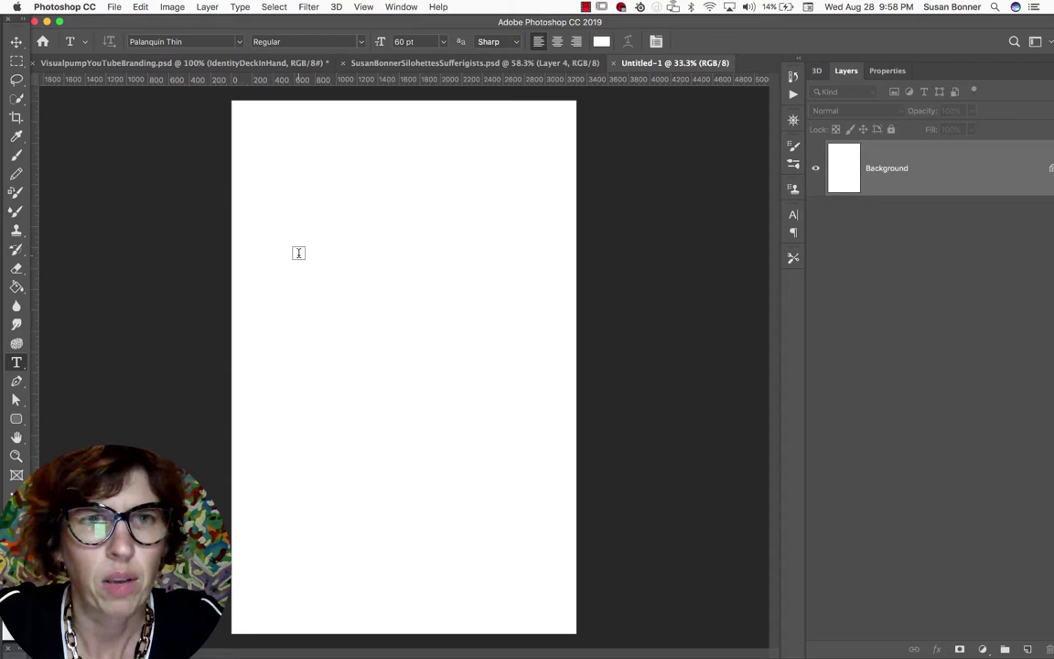
left_click(13, 512)
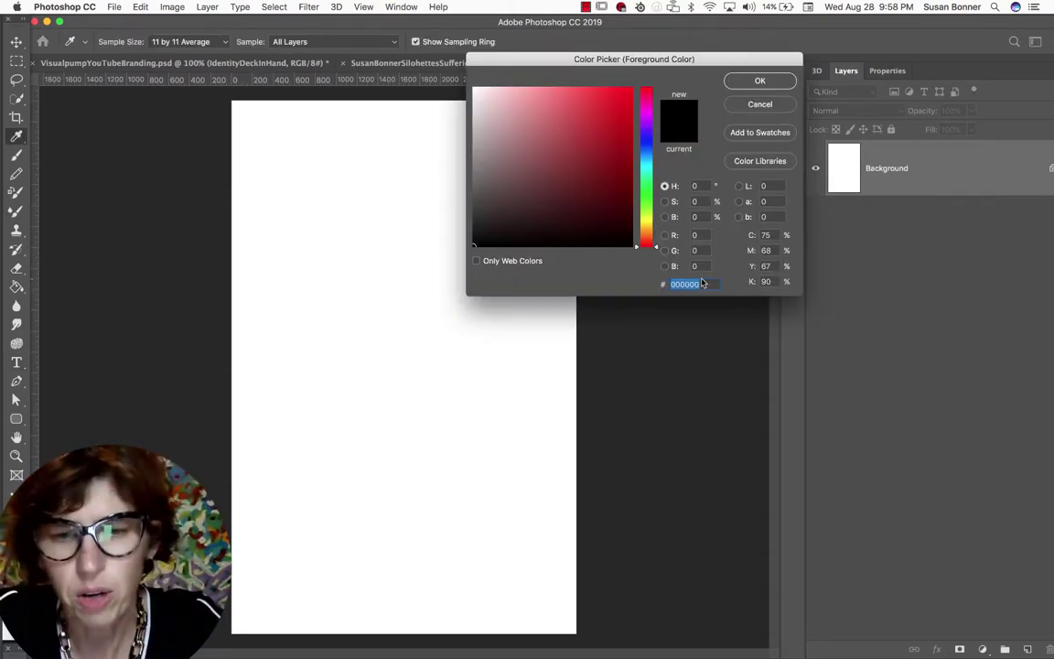
key("super+v")
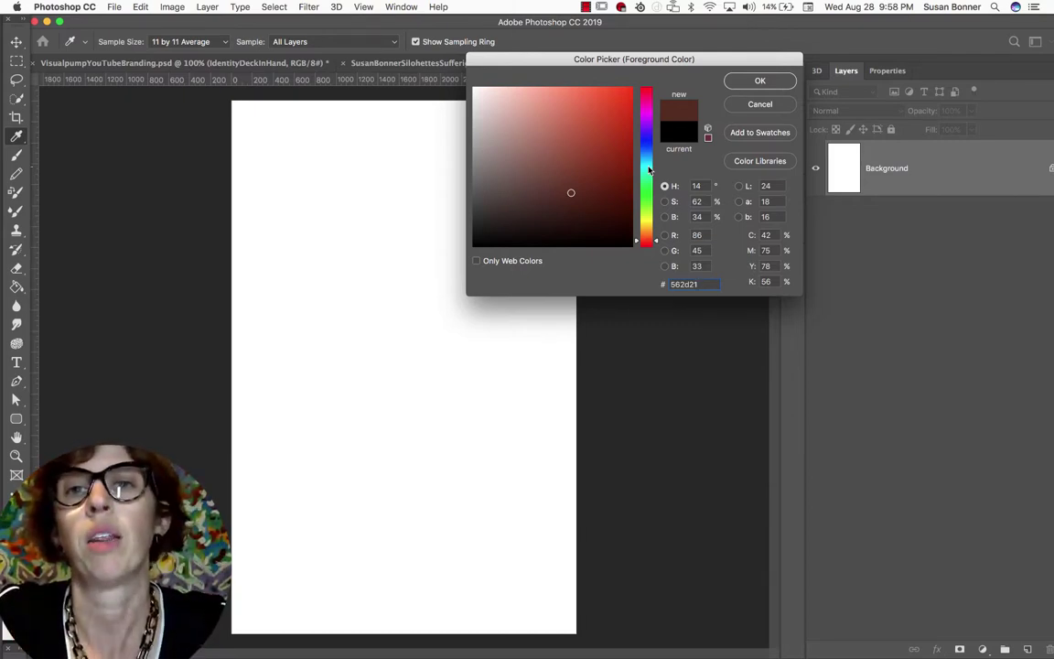
left_click(760, 81)
key("t")
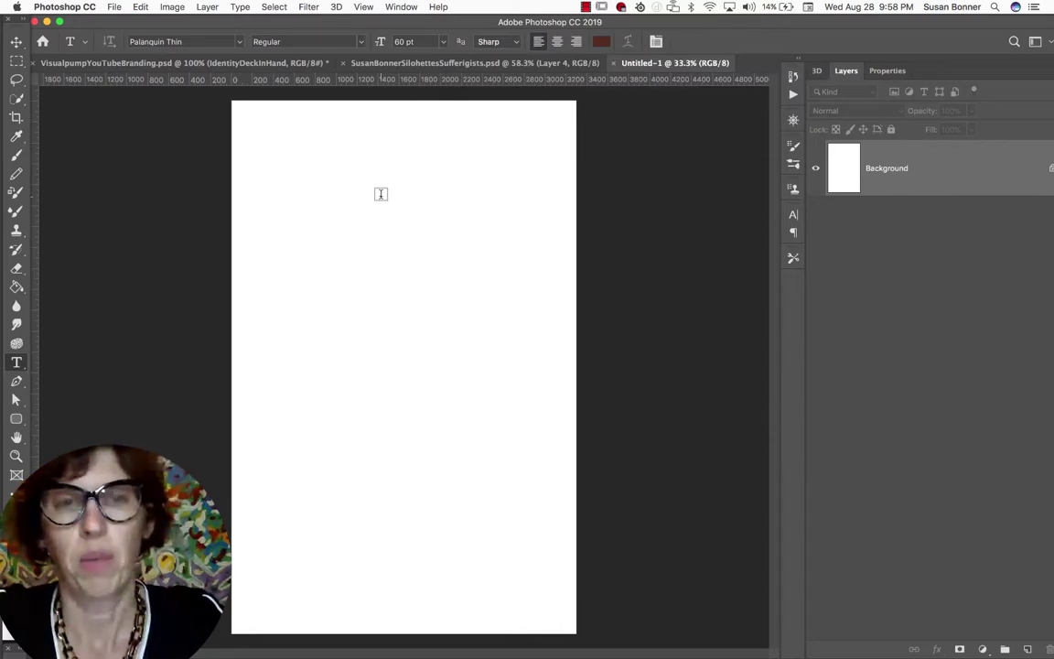
Step: Draw a rectangle near the canvas's top left and fill it with the brown
key("m")
mouse_move(283, 177)
left_mouse_down()
mouse_move(316, 220)
mouse_move(396, 267)
left_mouse_up()
key("g")
left_click(368, 267)
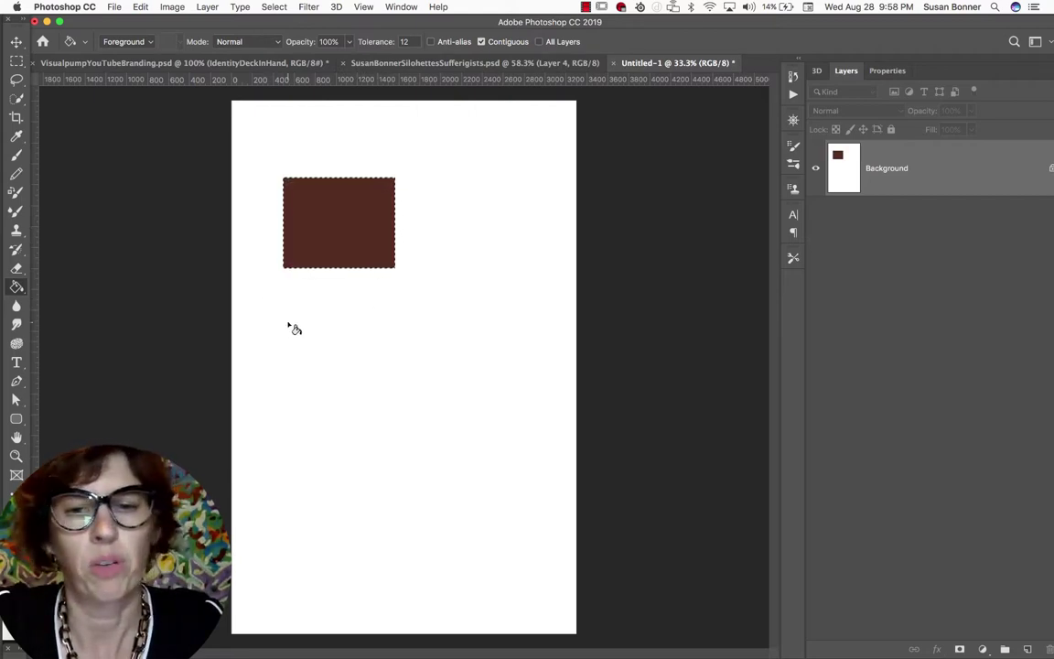
Step: Sample the brown rectangle with the Eyedropper and open the foreground Color Picker showing 562d21
mouse_move(3, 275)
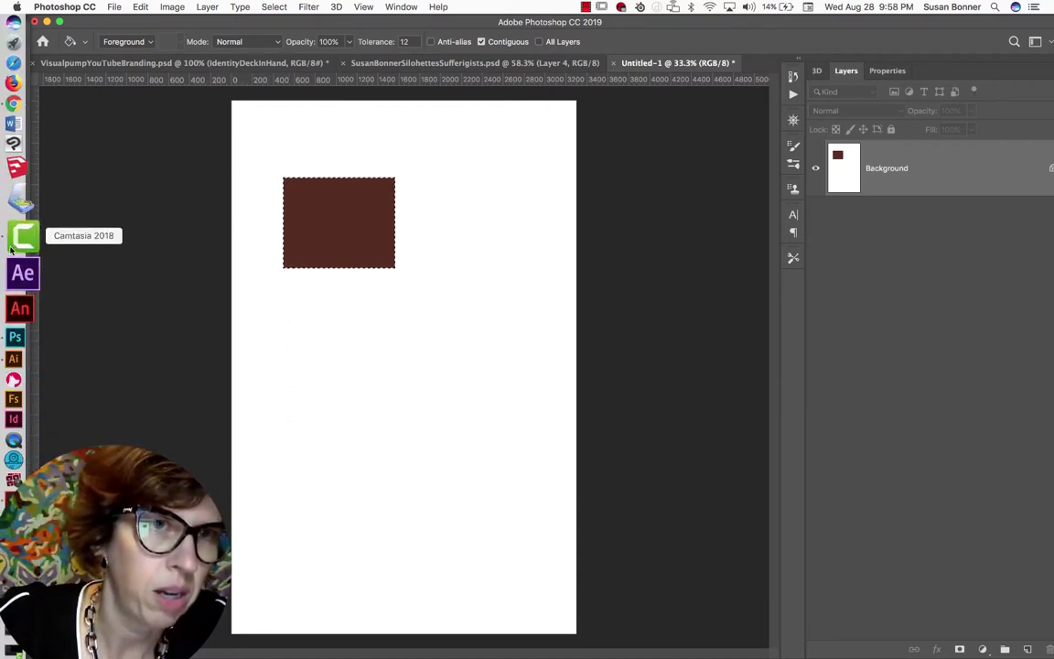
left_click(17, 136)
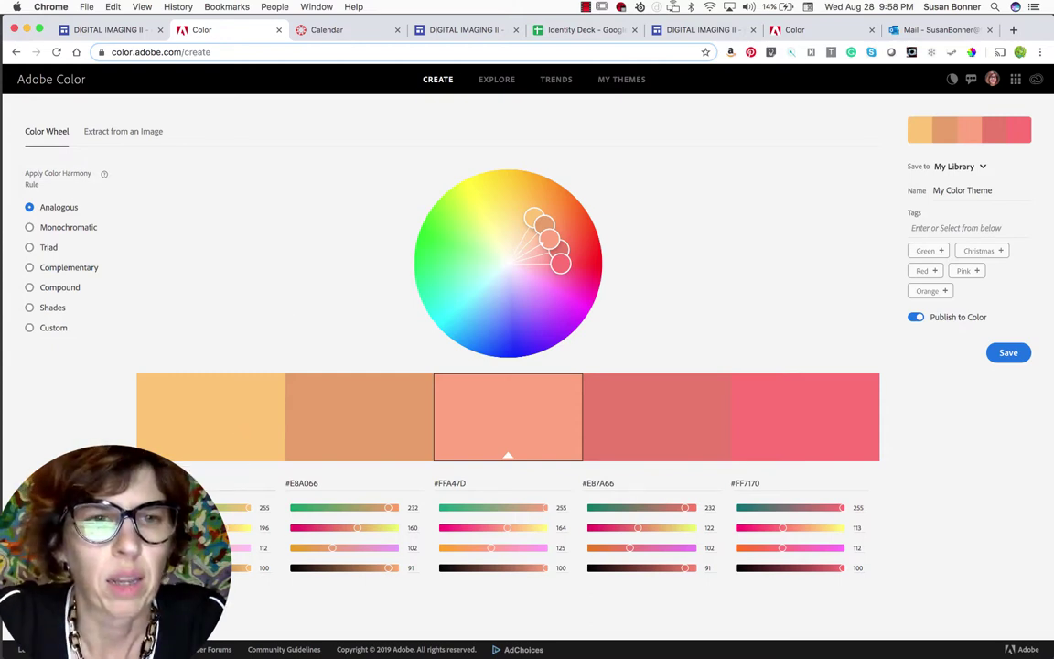
mouse_move(3, 265)
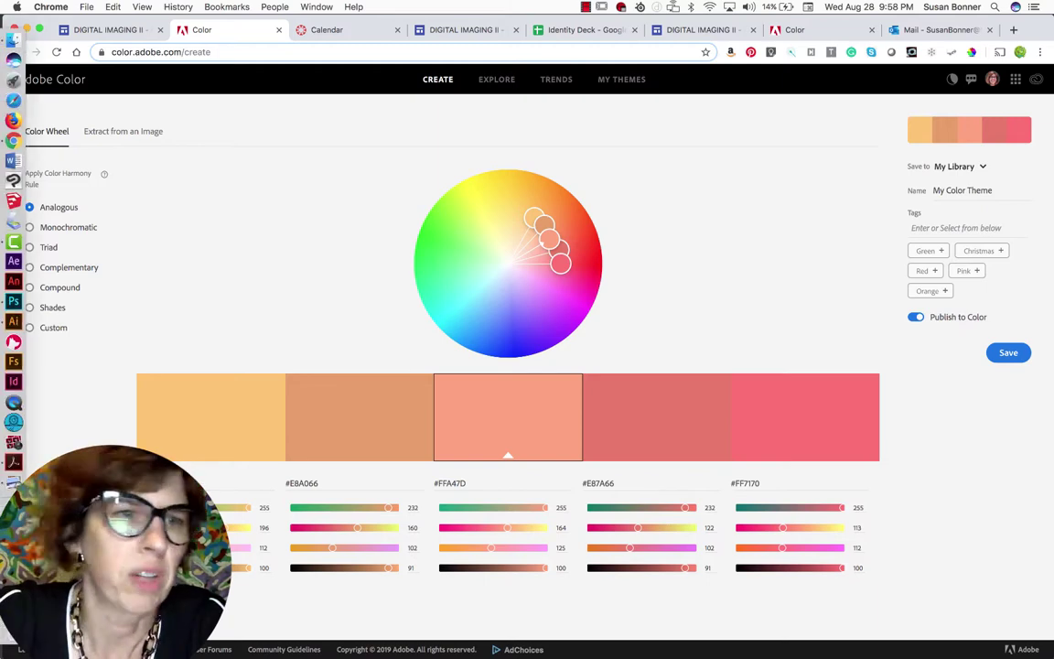
left_click(18, 301)
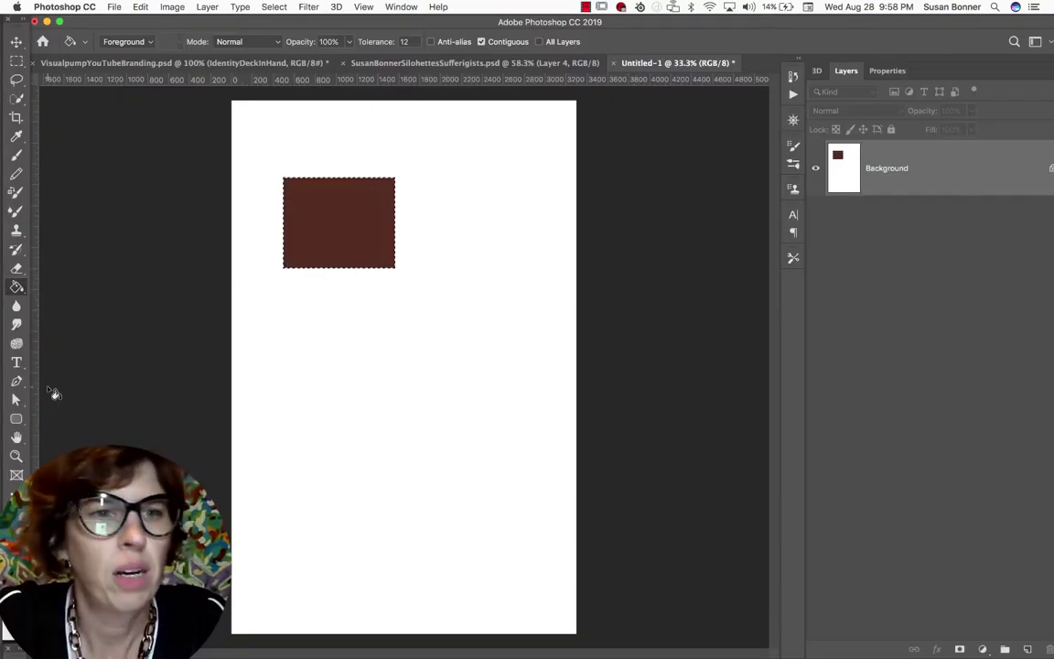
key("i")
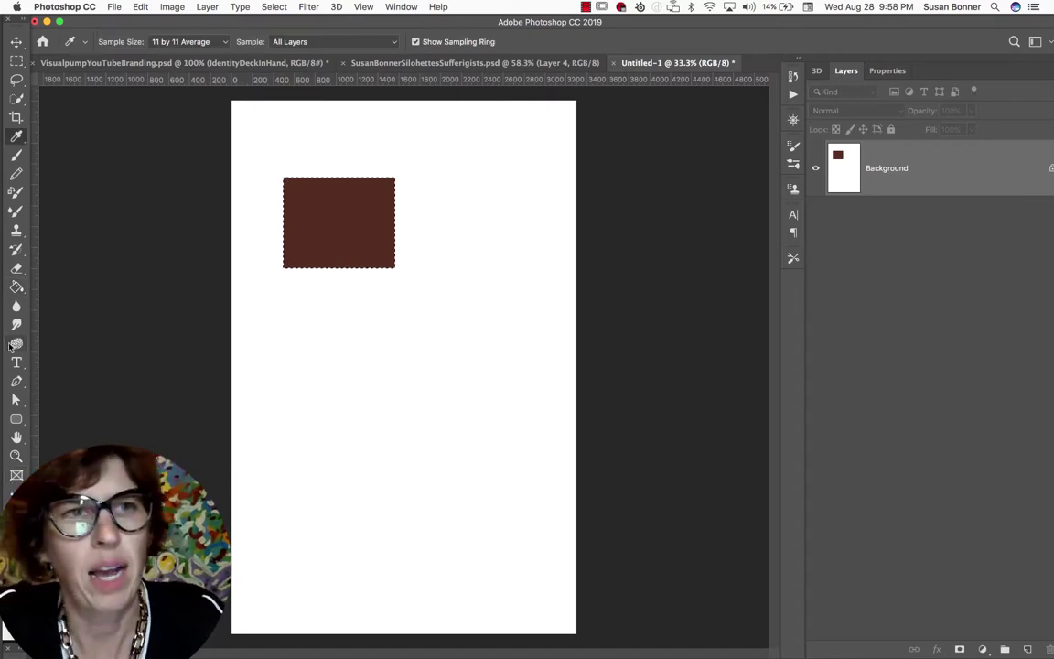
left_click(321, 219)
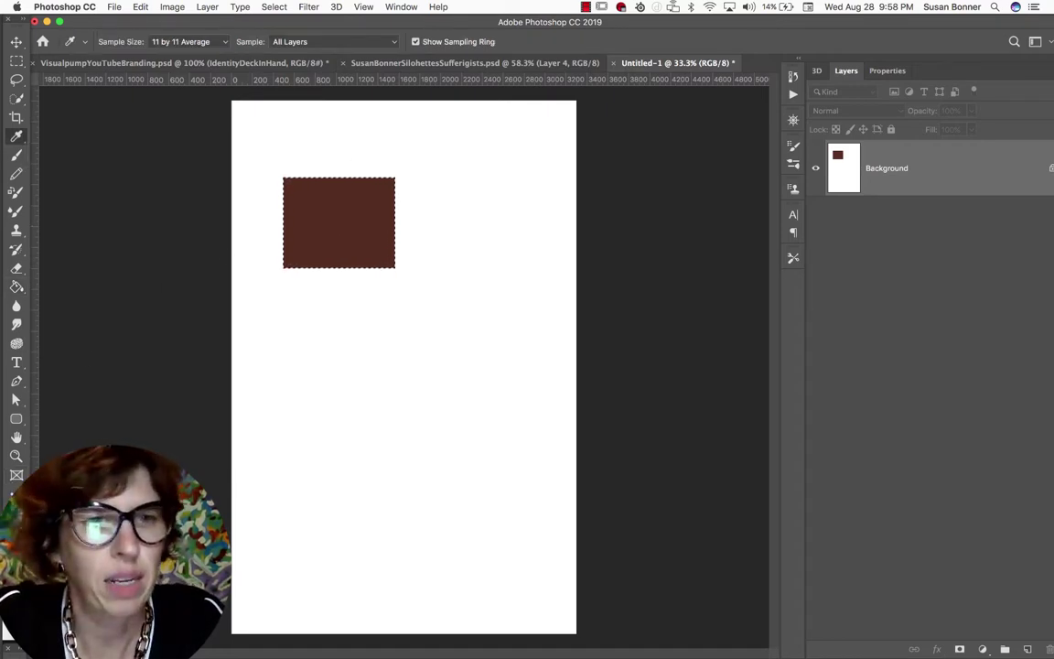
left_click(12, 502)
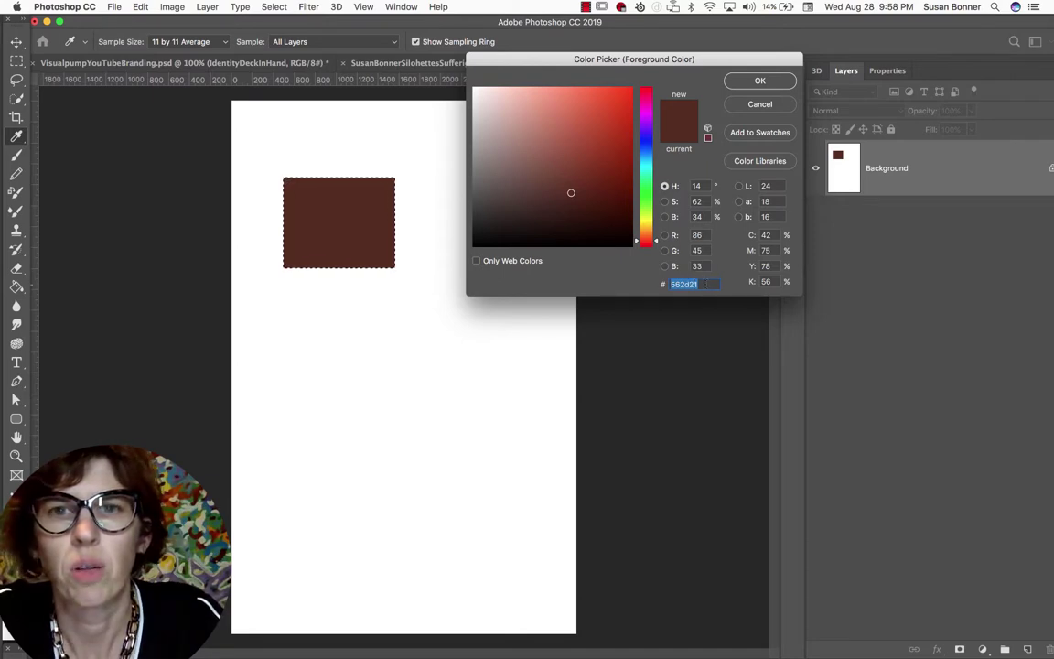
mouse_move(8, 385)
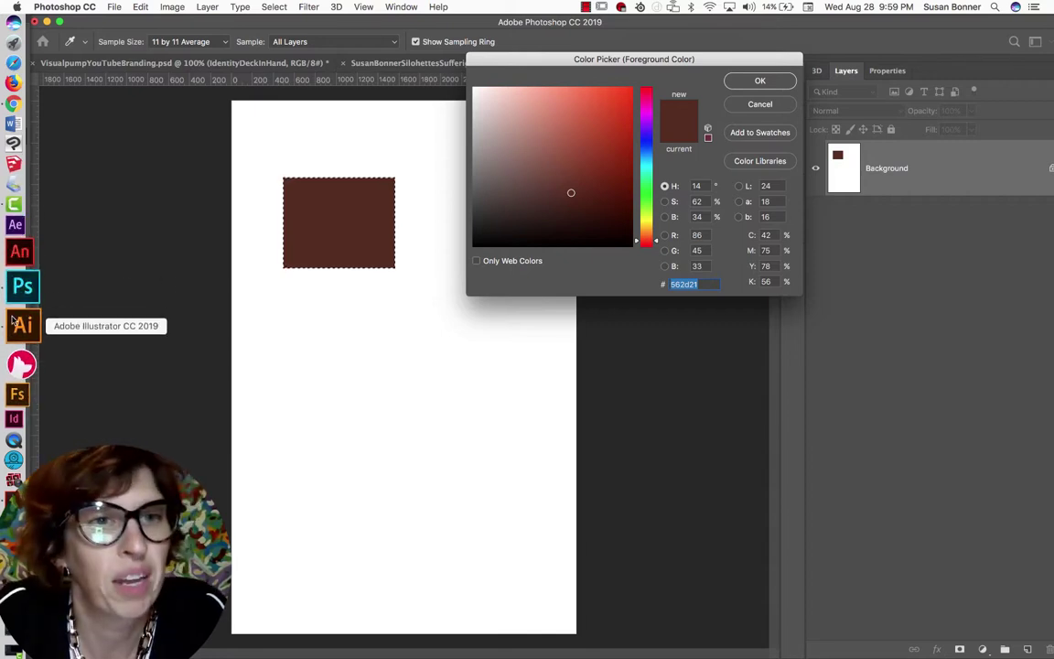
Step: In Adobe Color, replace the third swatch's hex FFA47D with 562D21
left_click(14, 142)
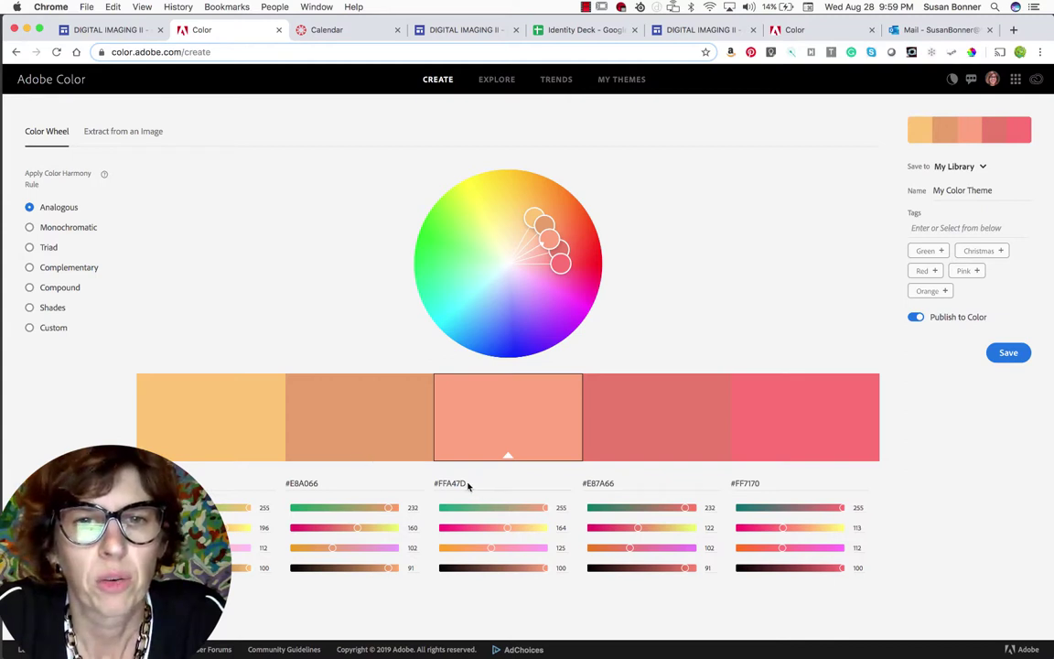
left_click_drag(468, 486, 438, 486)
type("562D21")
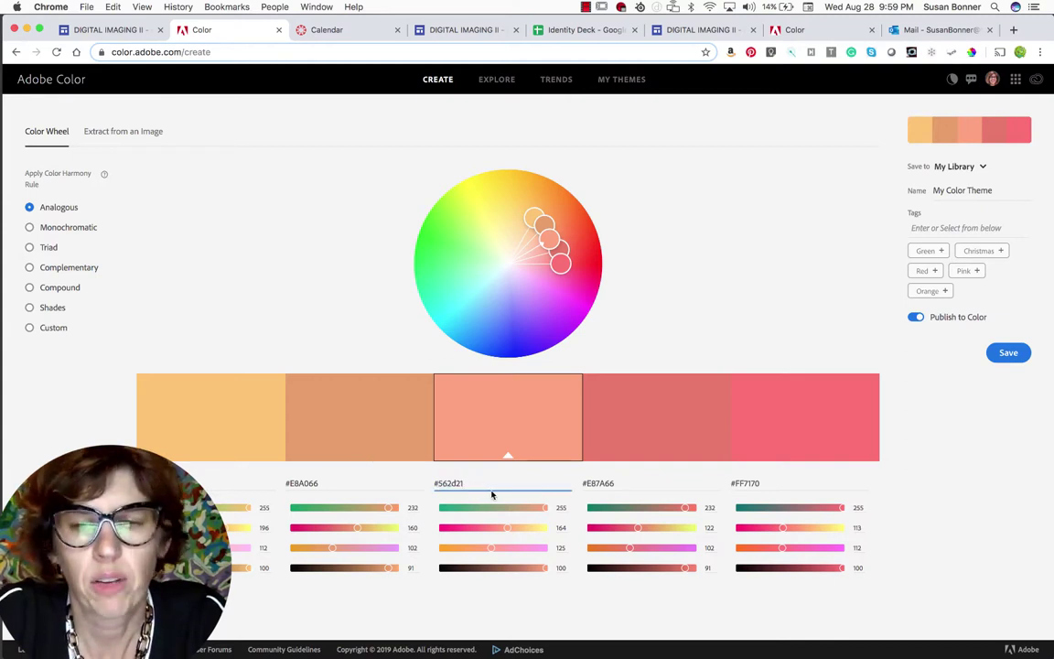
key("Return")
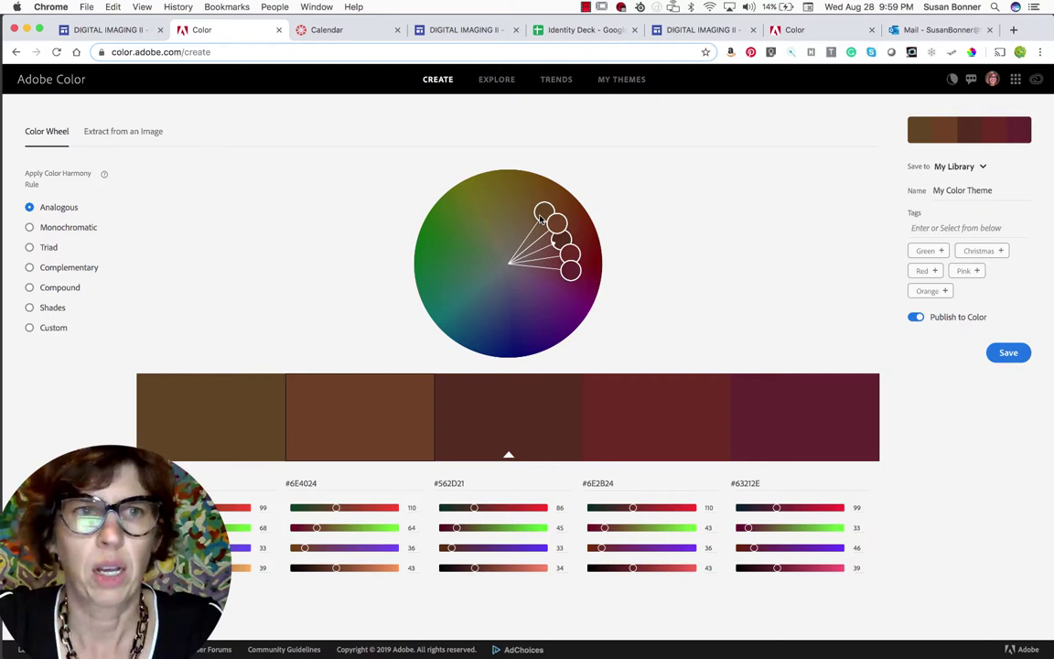
Step: Switch to Custom and recolour swatches to teal, green #2F7044 and pale yellow #D9C471
left_click(49, 329)
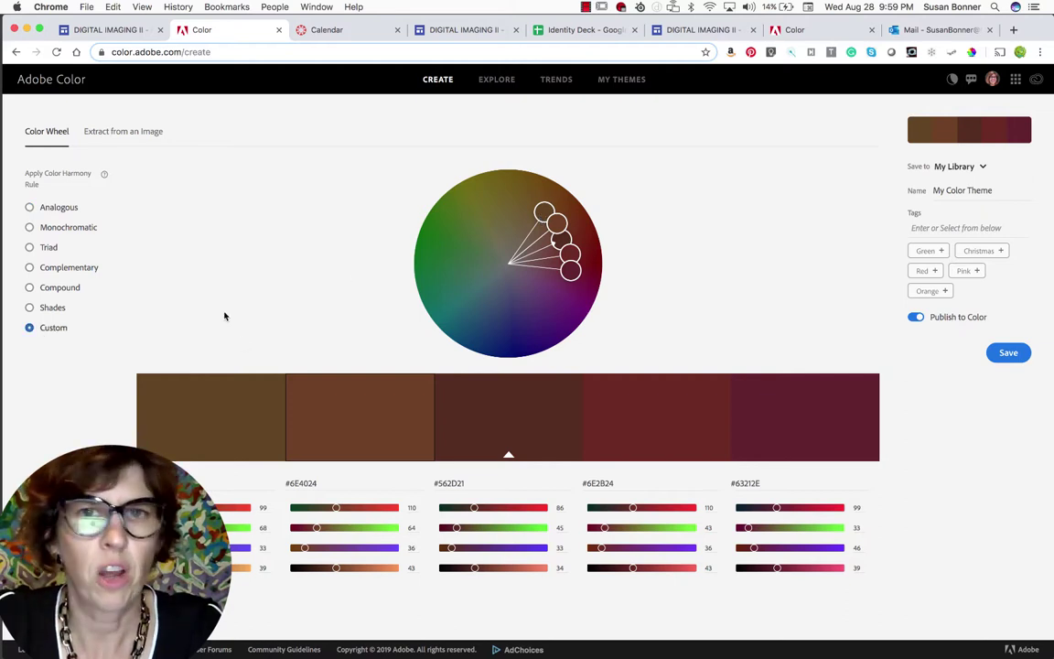
mouse_move(545, 213)
left_mouse_down()
mouse_move(501, 218)
mouse_move(458, 260)
mouse_move(460, 244)
mouse_move(494, 308)
mouse_move(471, 305)
left_mouse_up()
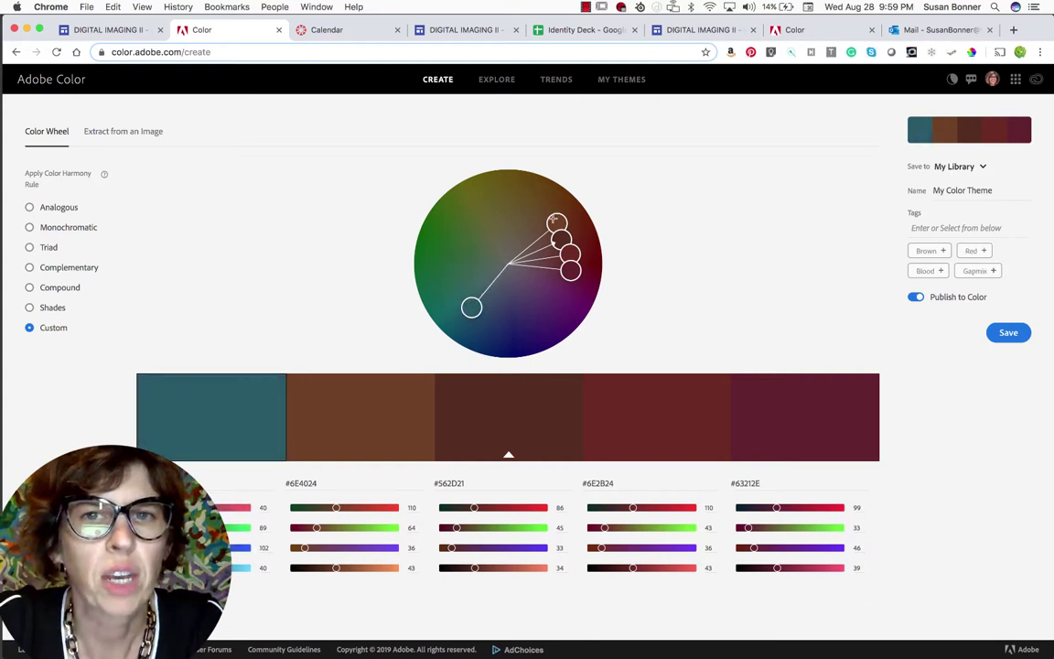
mouse_move(555, 223)
left_mouse_down()
mouse_move(478, 228)
mouse_move(451, 261)
left_mouse_up()
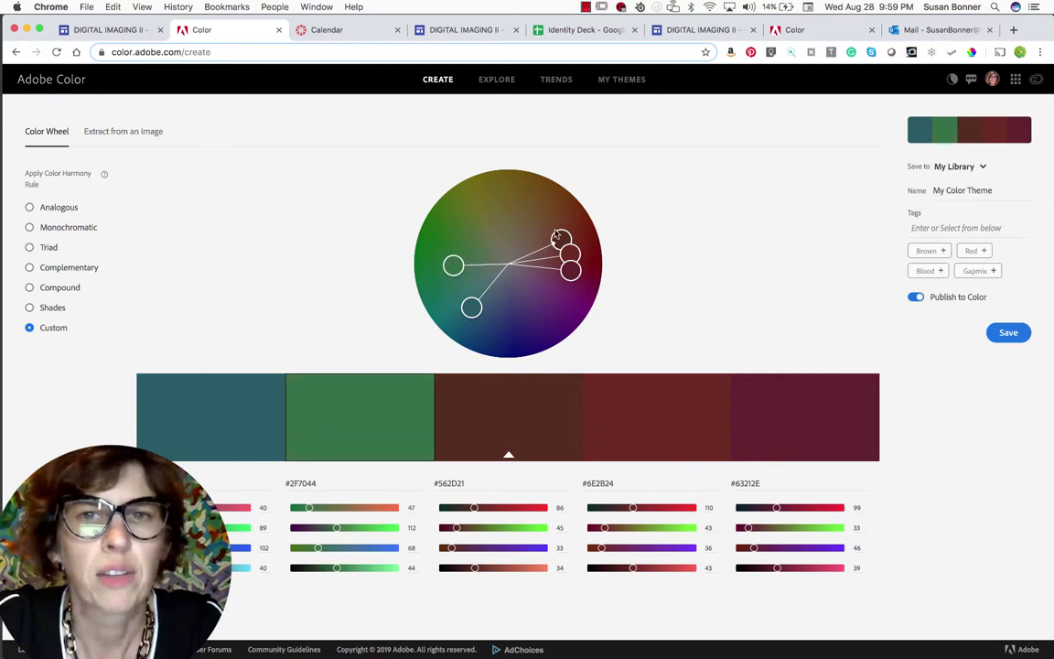
mouse_move(561, 240)
left_mouse_down()
mouse_move(539, 221)
mouse_move(514, 229)
mouse_move(506, 218)
left_mouse_up()
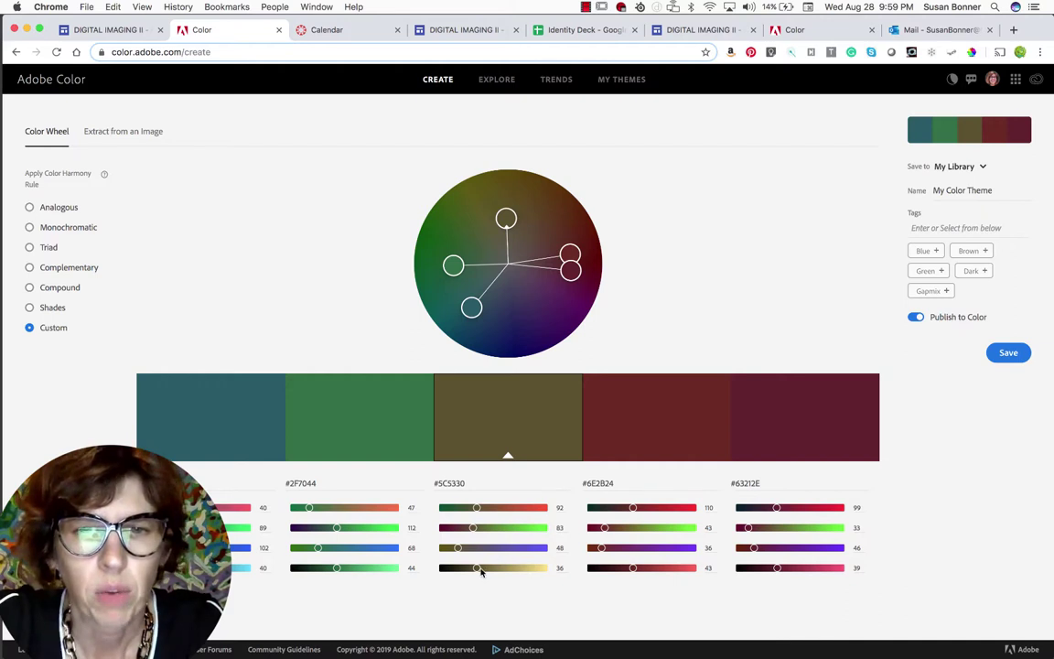
left_click_drag(480, 568, 533, 567)
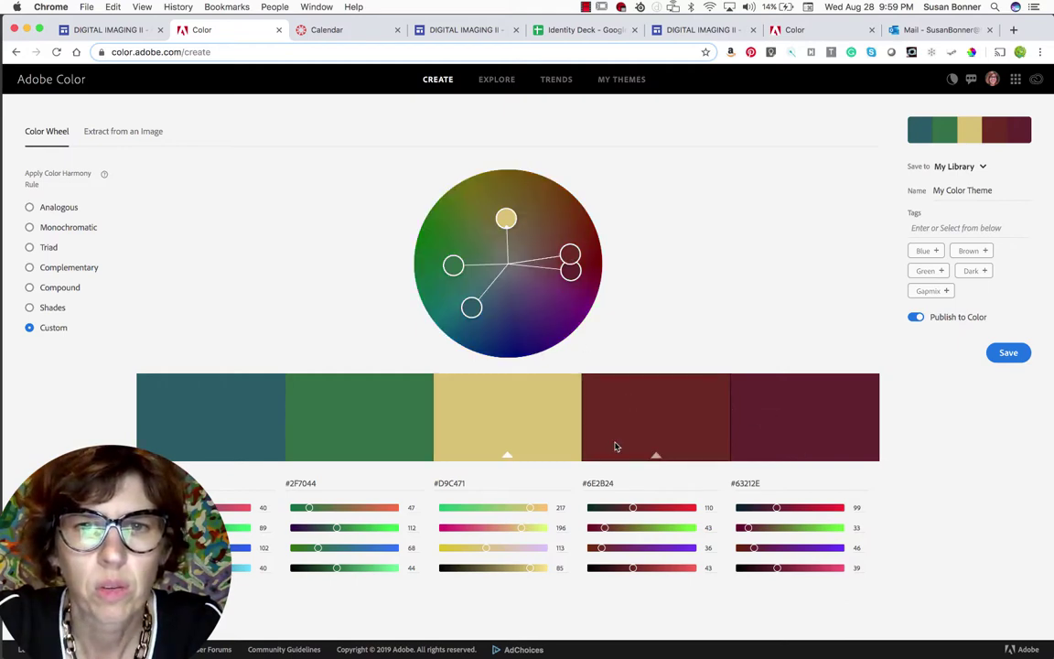
Step: Set the fourth swatch's hex to brown #562D21
left_click(600, 484)
type("#562d21")
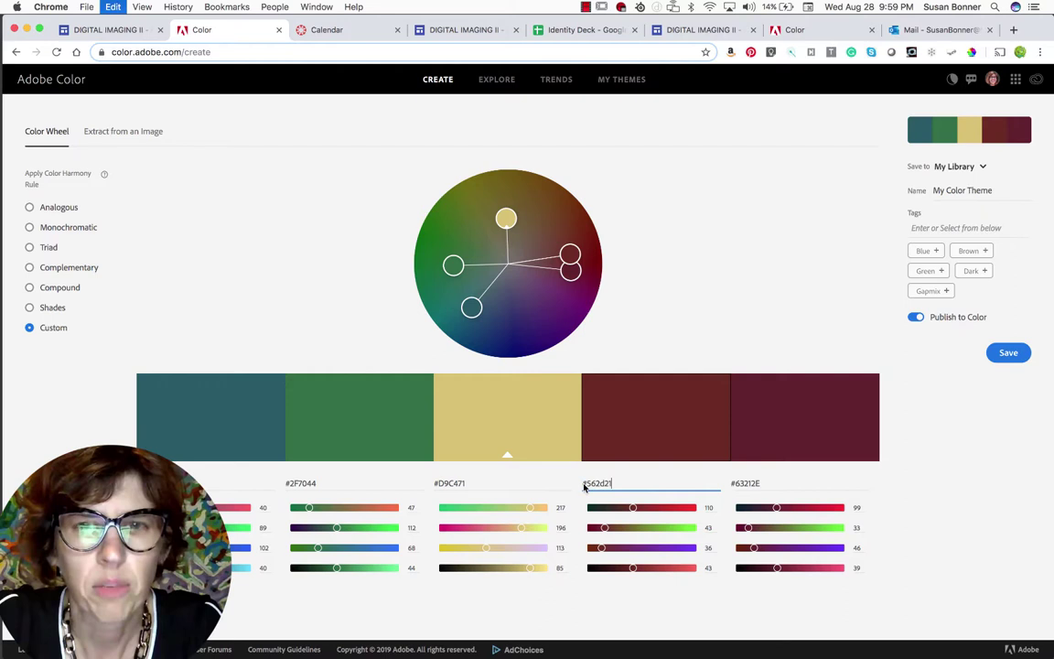
key("Return")
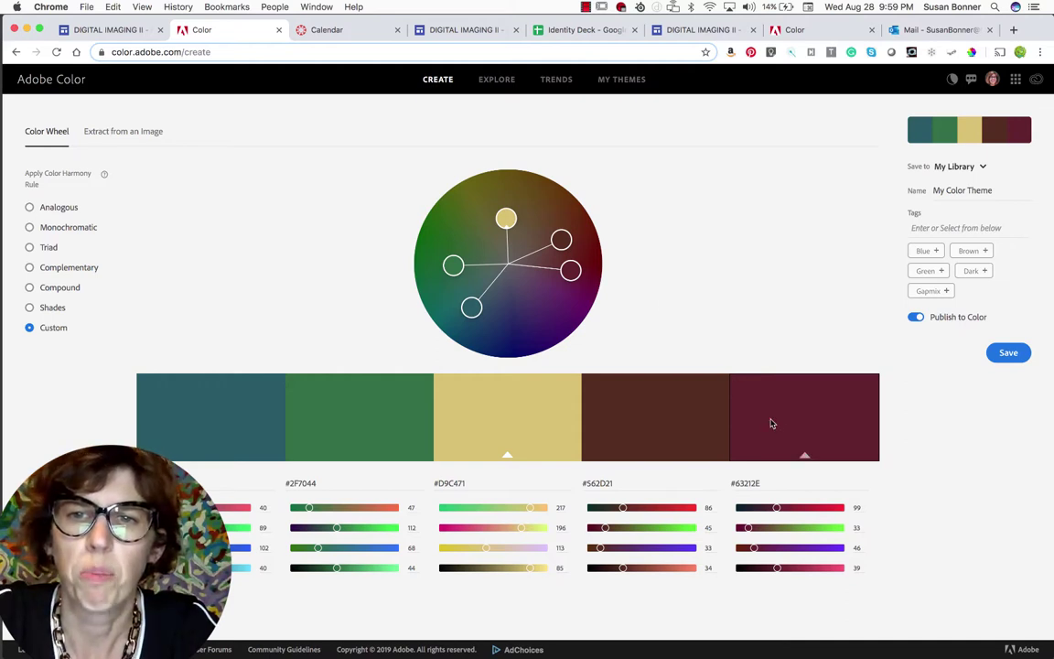
Step: Make the fifth colour pale sage #9CC2A7 and reorder swatches: teal, sage, green, brown, yellow
left_click_drag(570, 269, 445, 290)
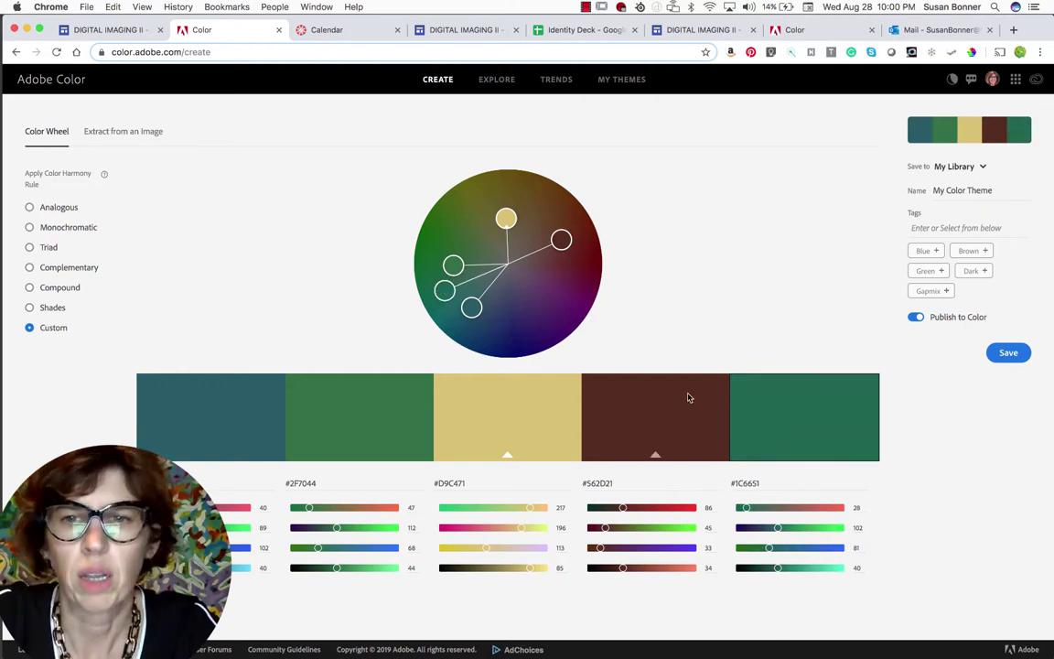
left_click_drag(778, 528, 815, 529)
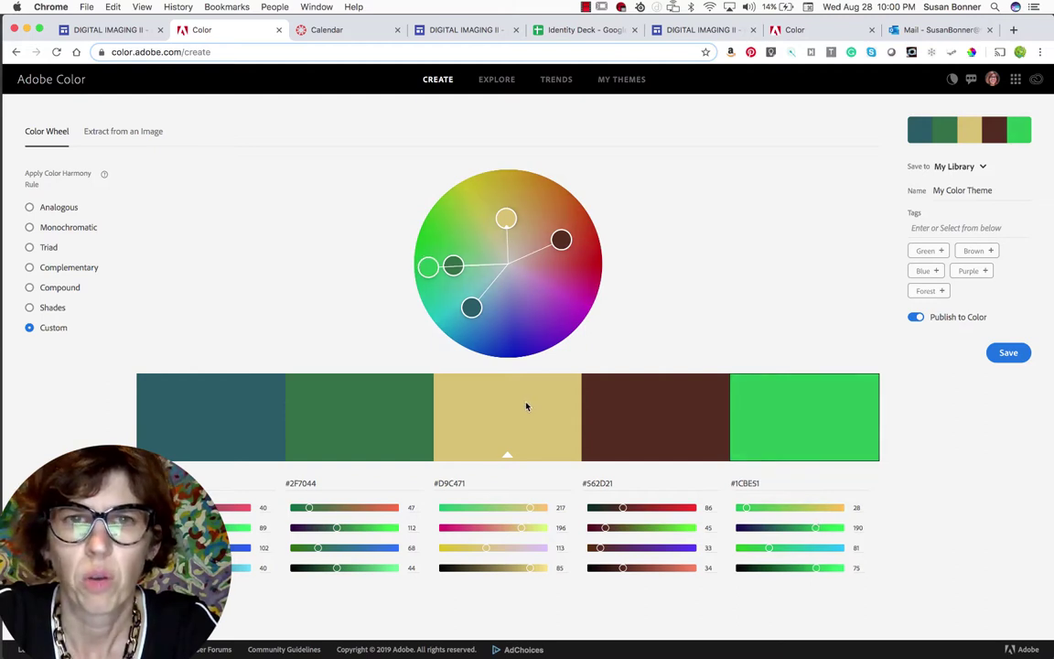
left_click_drag(428, 269, 489, 264)
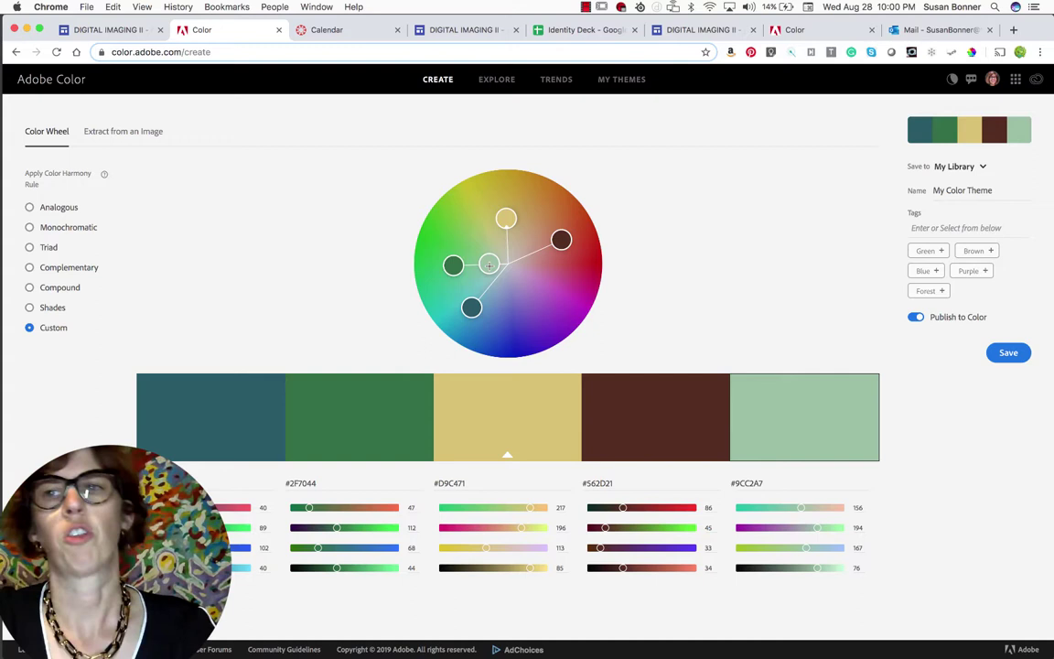
left_click_drag(584, 417, 441, 417)
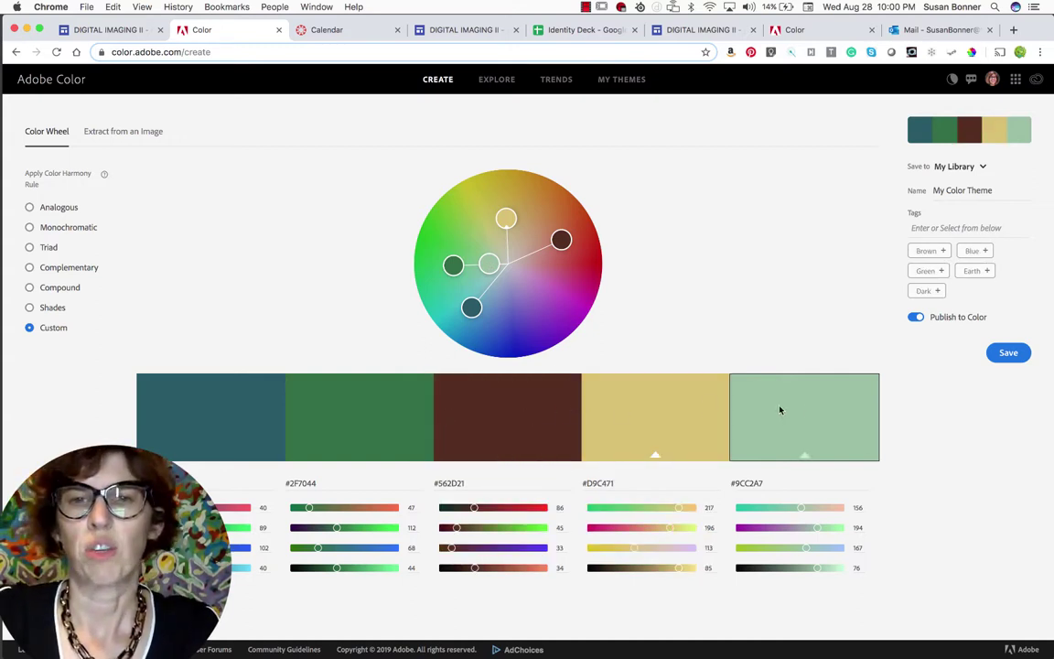
left_click_drag(779, 410, 426, 414)
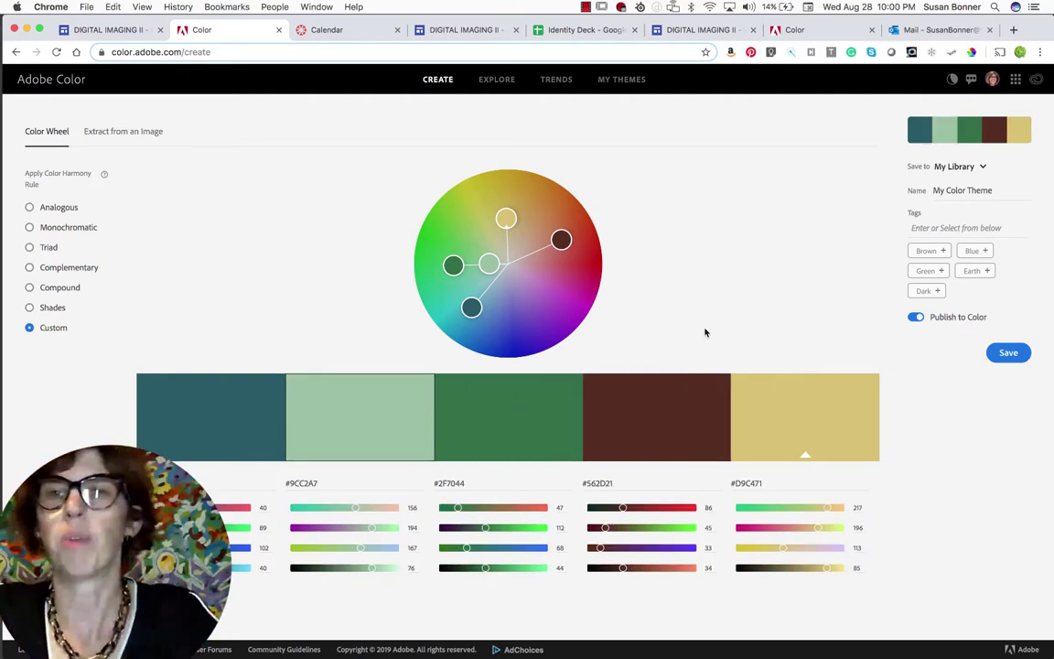
Step: Choose the Diversity library as the destination and name the theme WindmillEntrepreneur
left_click(983, 167)
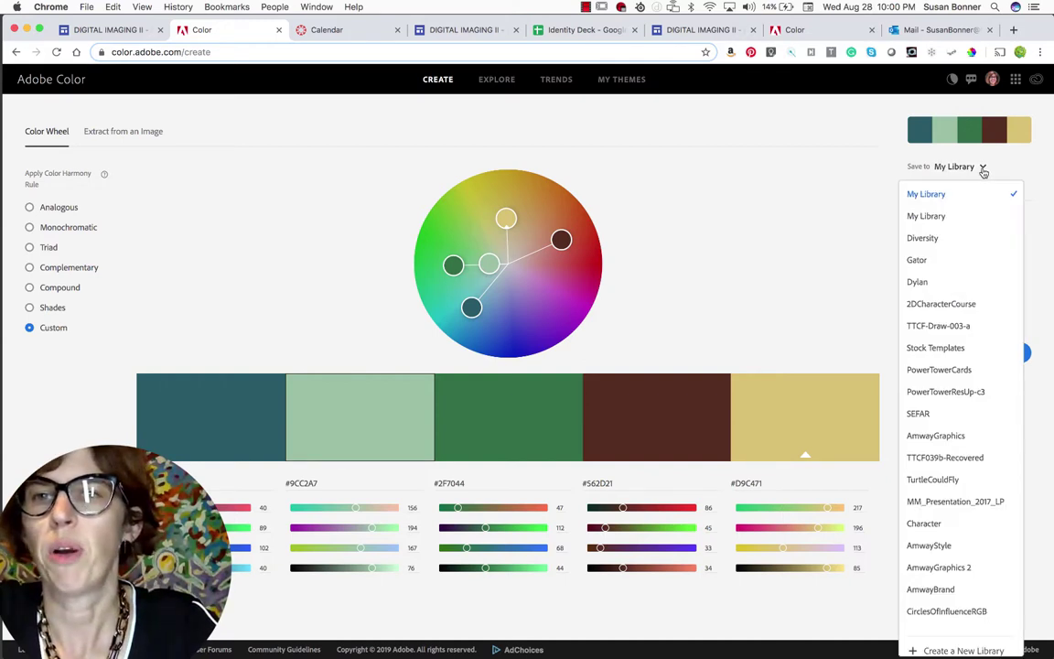
left_click(923, 238)
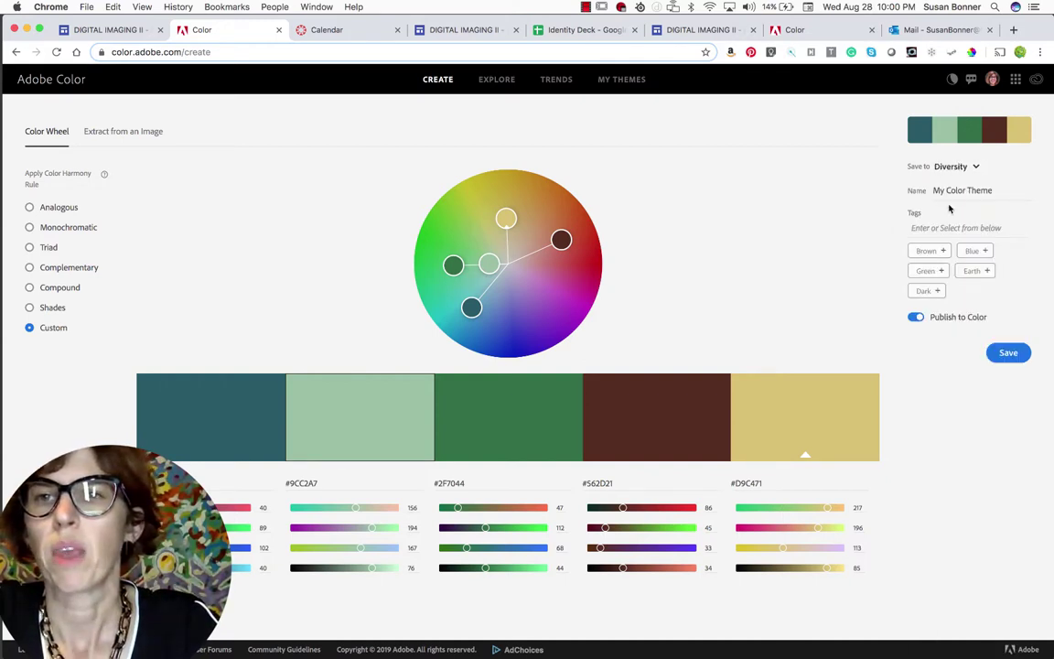
left_click_drag(992, 190, 903, 194)
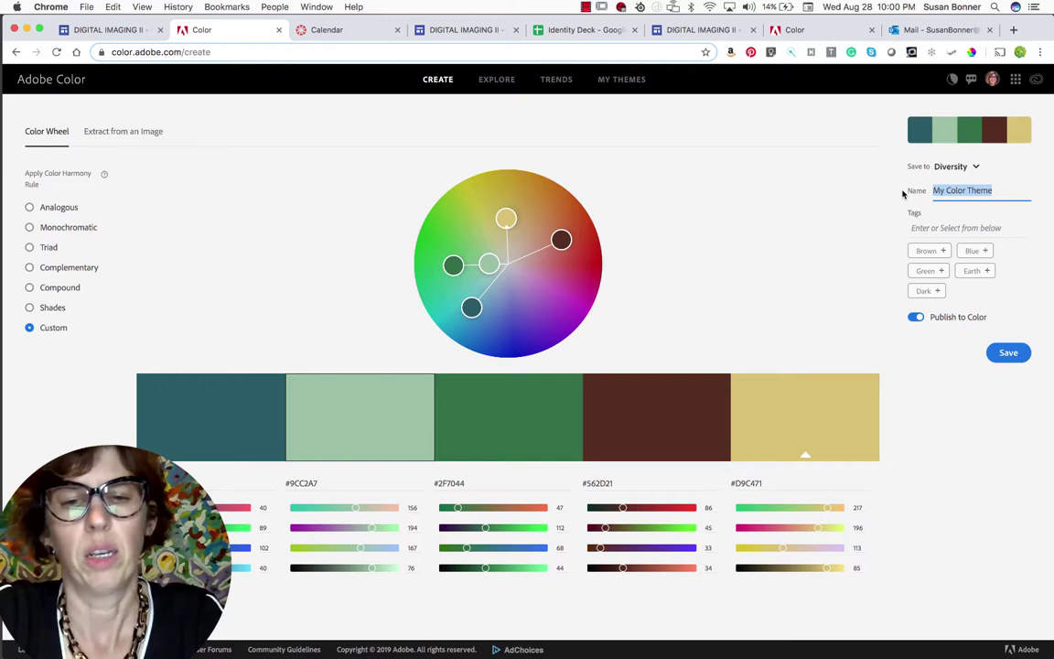
type("WindmillEntrepreneaur")
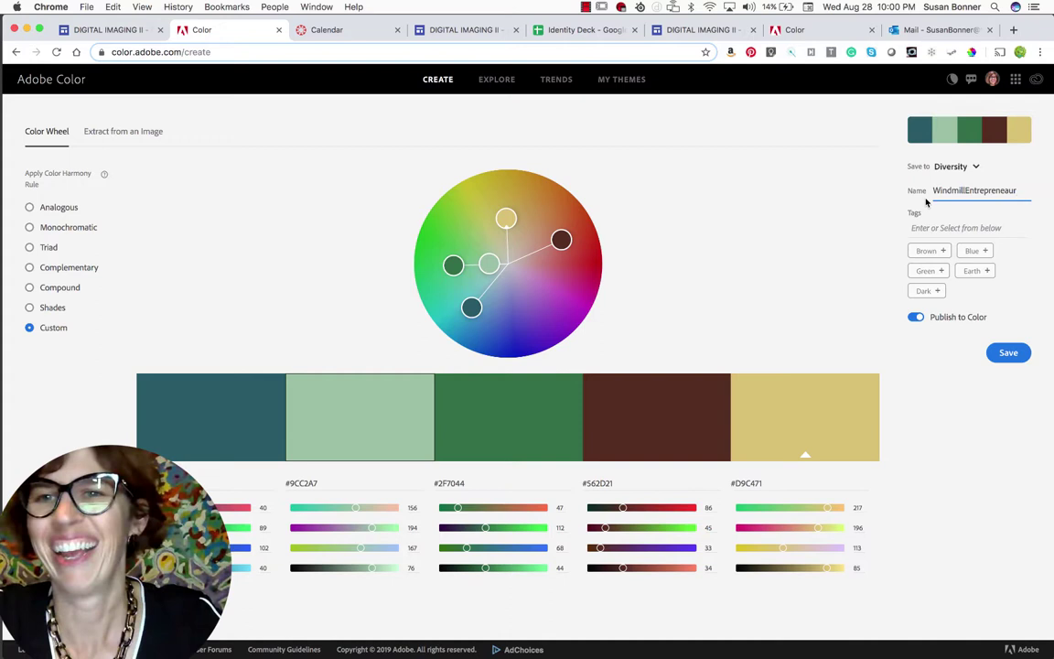
Step: Tag the theme wind, rain, hurricane and save it to the library
mouse_move(963, 322)
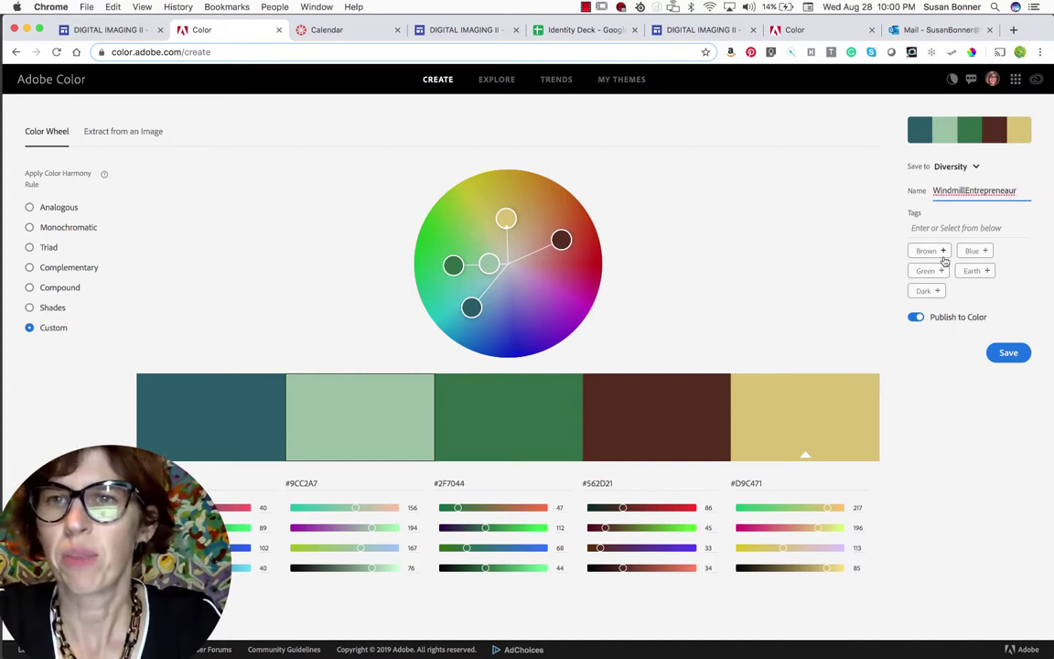
left_click(953, 229)
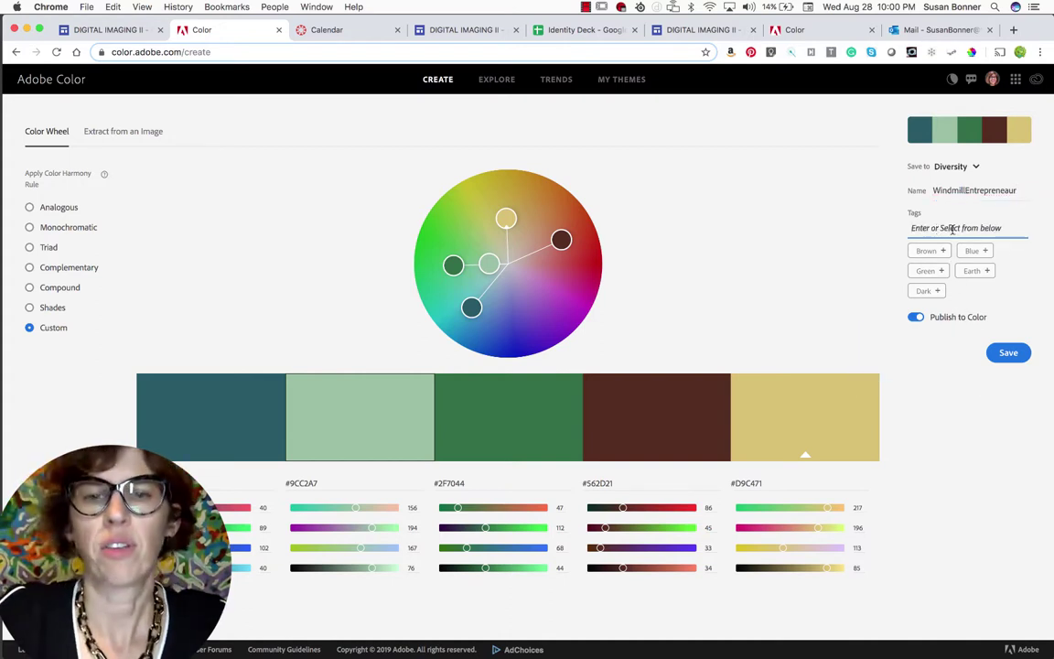
type("wind, rain, hurricane")
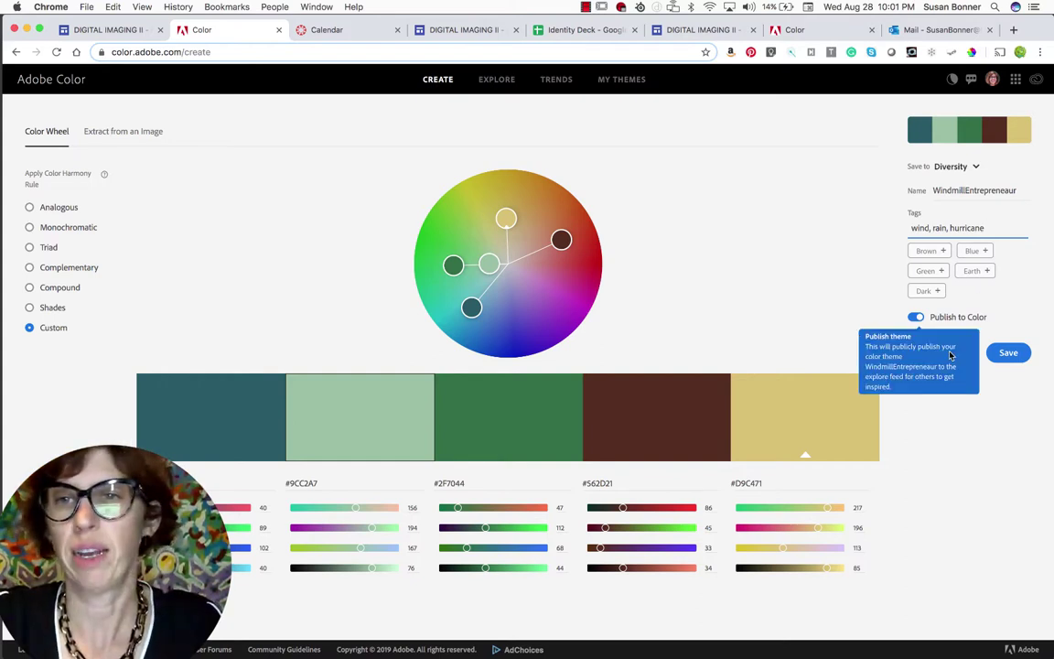
left_click(1007, 356)
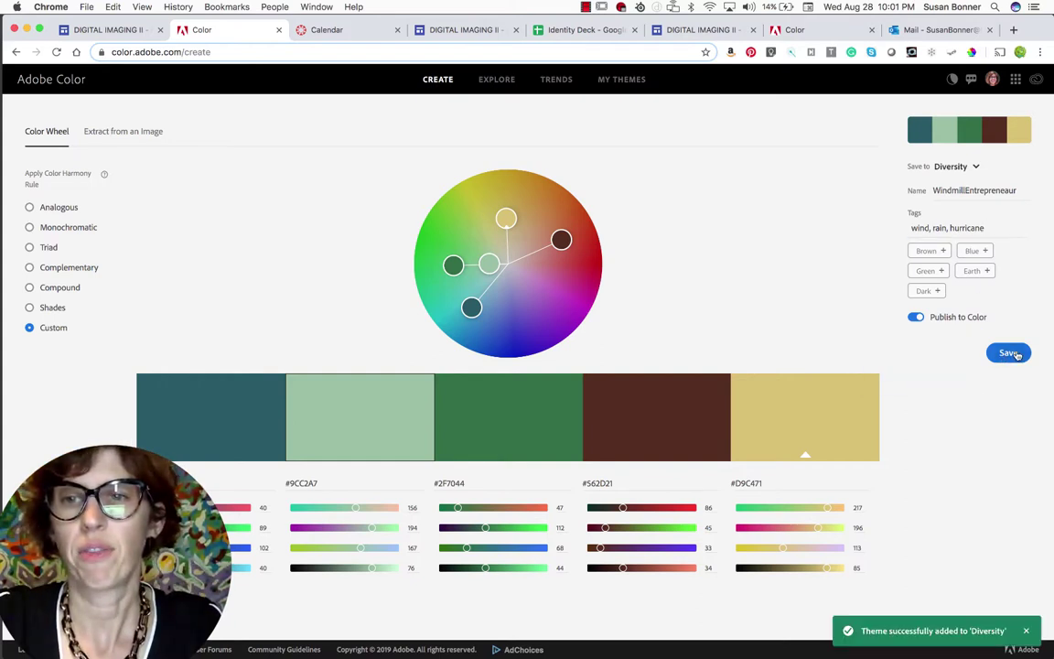
Step: Show the saved libraries and expand Diversity to find the WindmillEntrepreneur theme
left_click(609, 80)
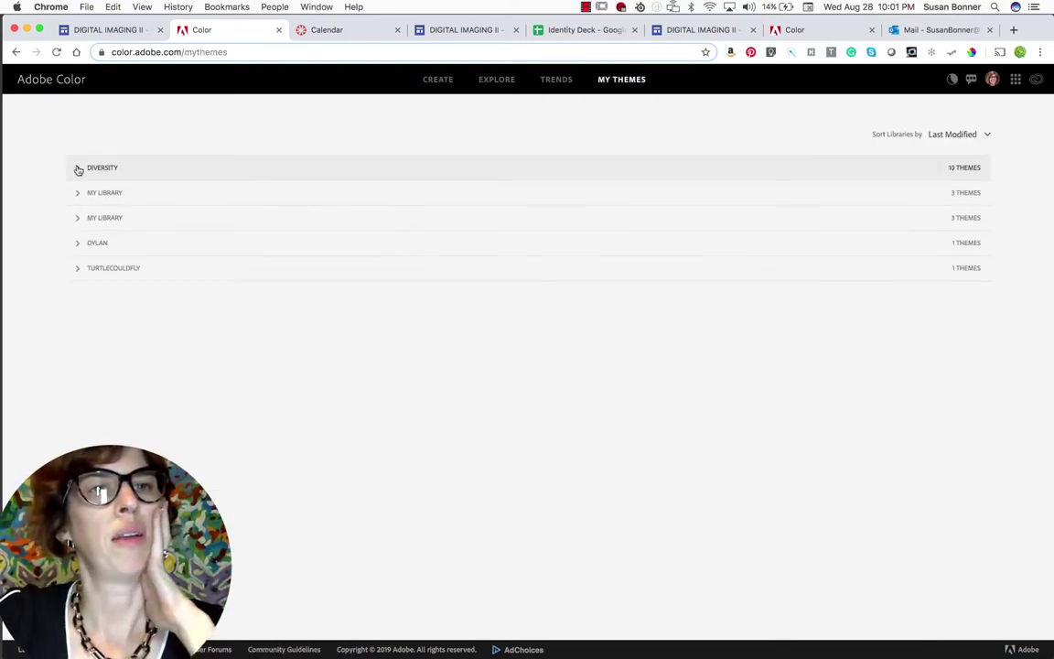
left_click(78, 168)
mouse_move(829, 336)
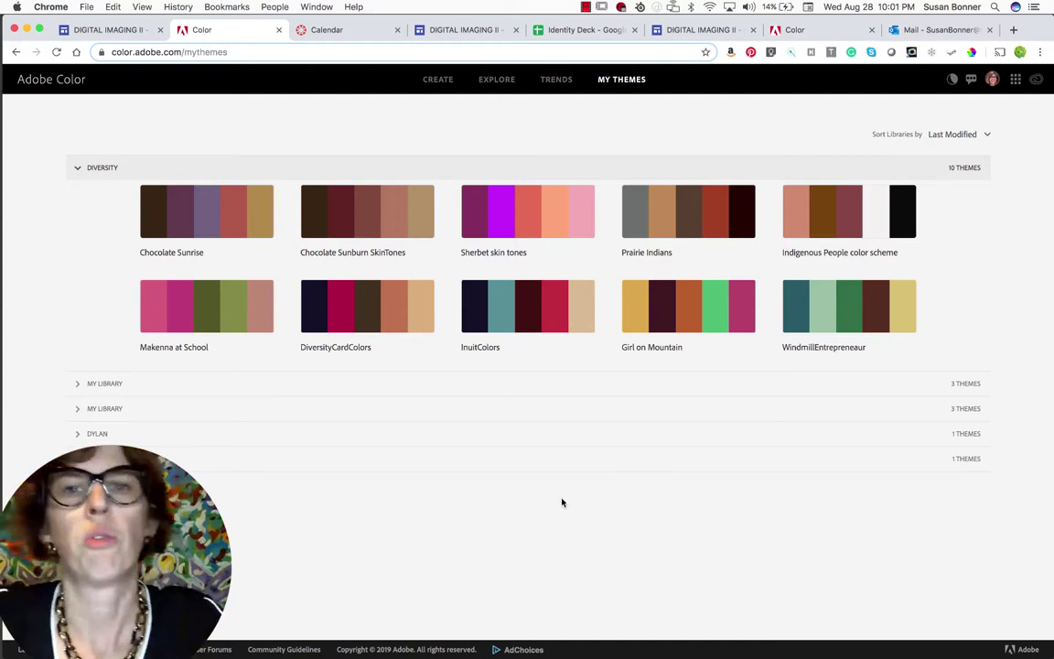
mouse_move(798, 298)
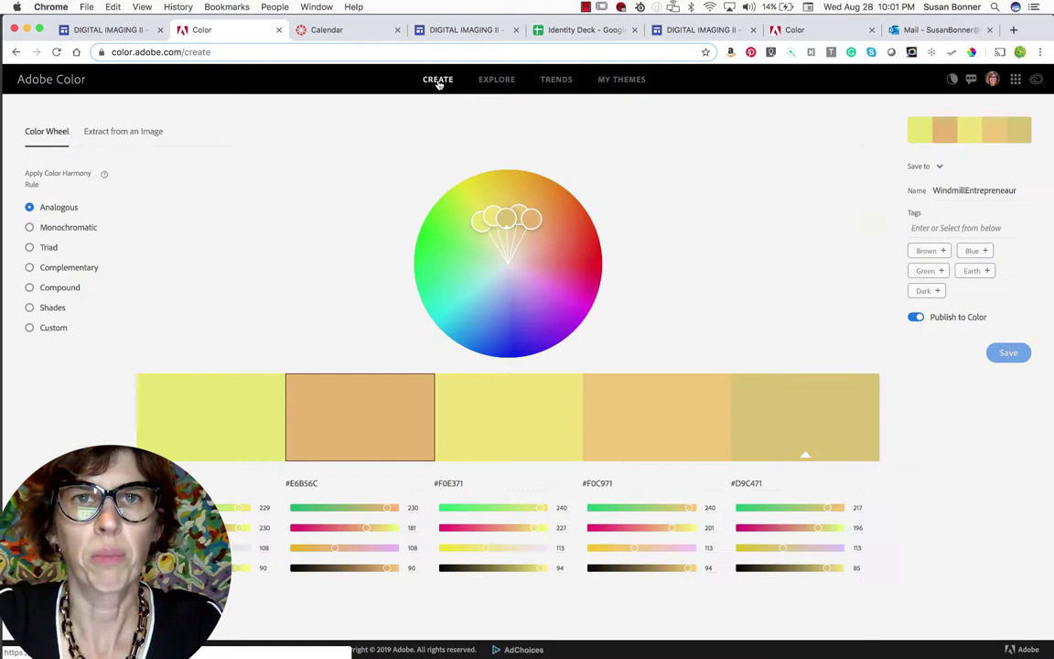
left_click(627, 79)
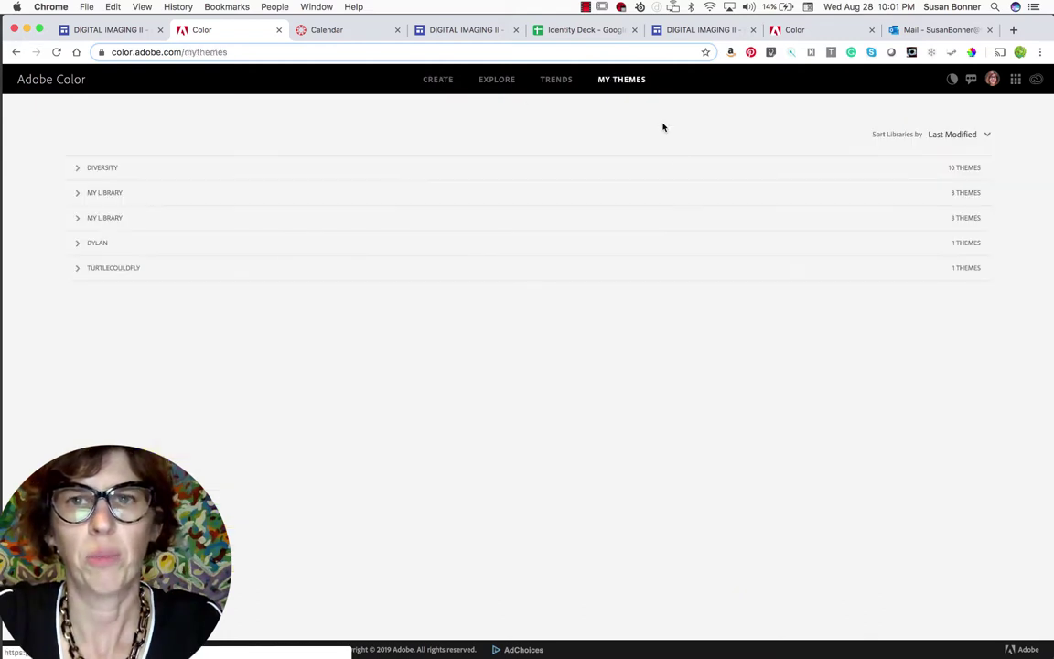
left_click(78, 167)
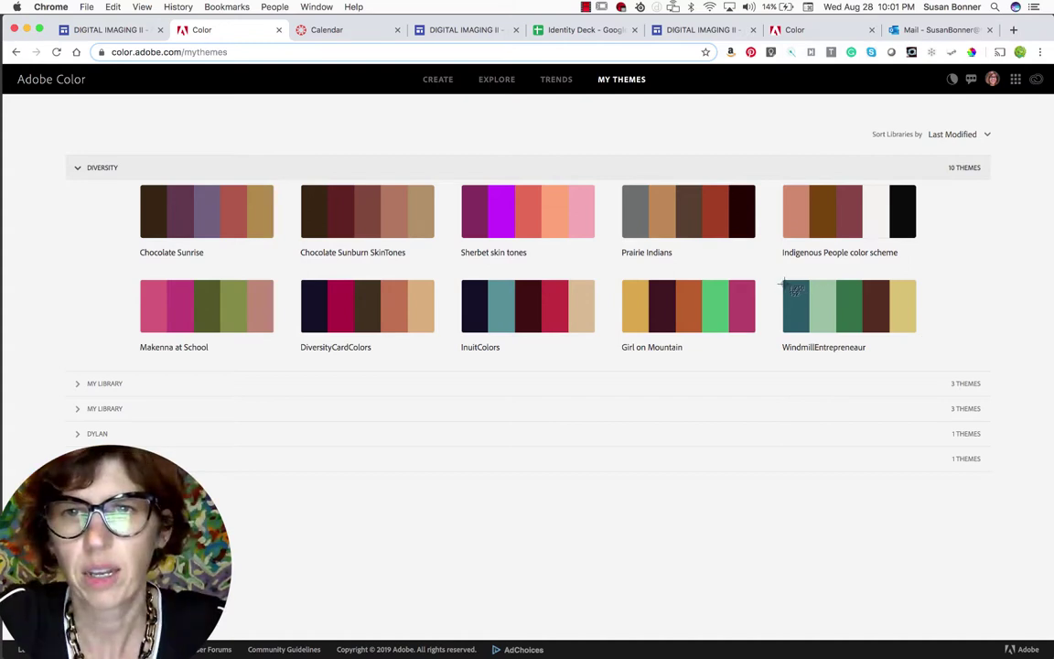
Step: Screenshot the WindmillEntrepreneur palette, download it as an ASE file, and reveal it in Finder
left_click_drag(784, 281, 916, 338)
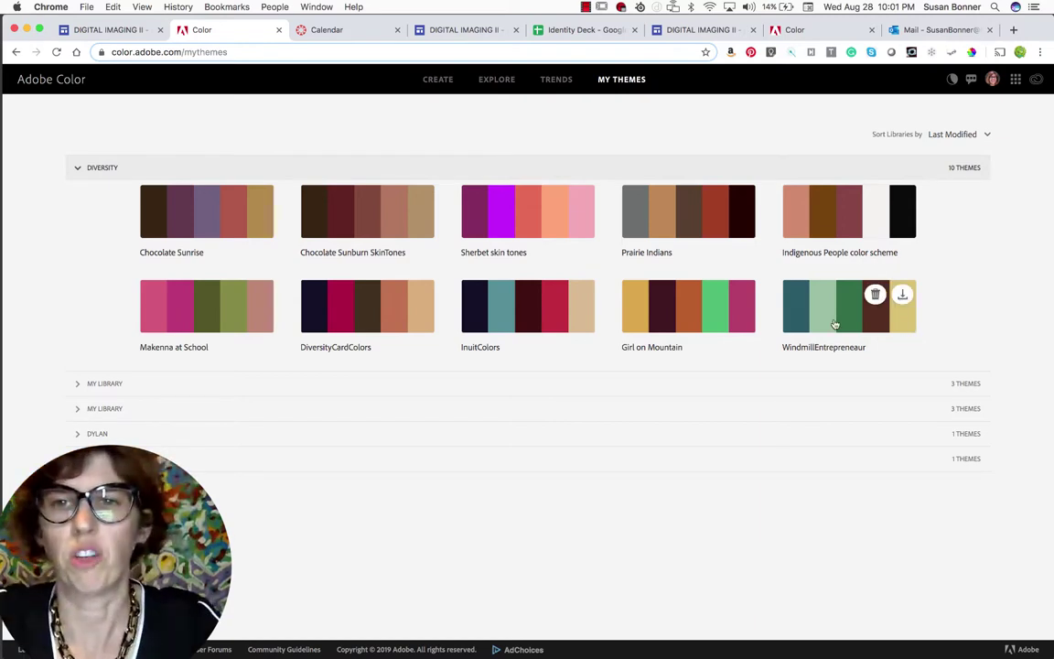
left_click(903, 297)
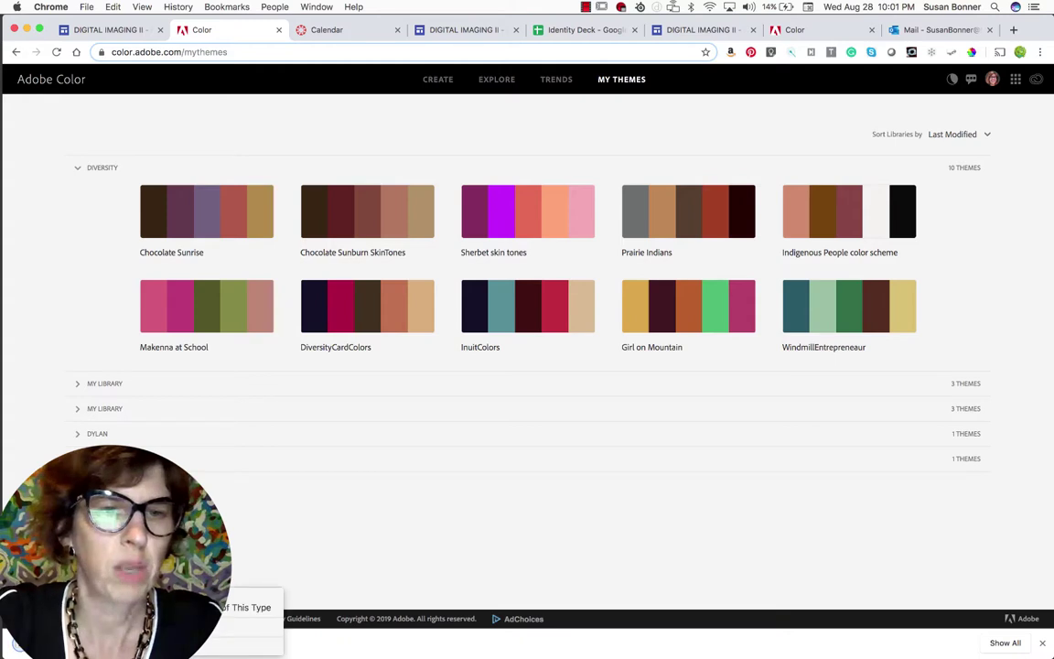
left_click(119, 642)
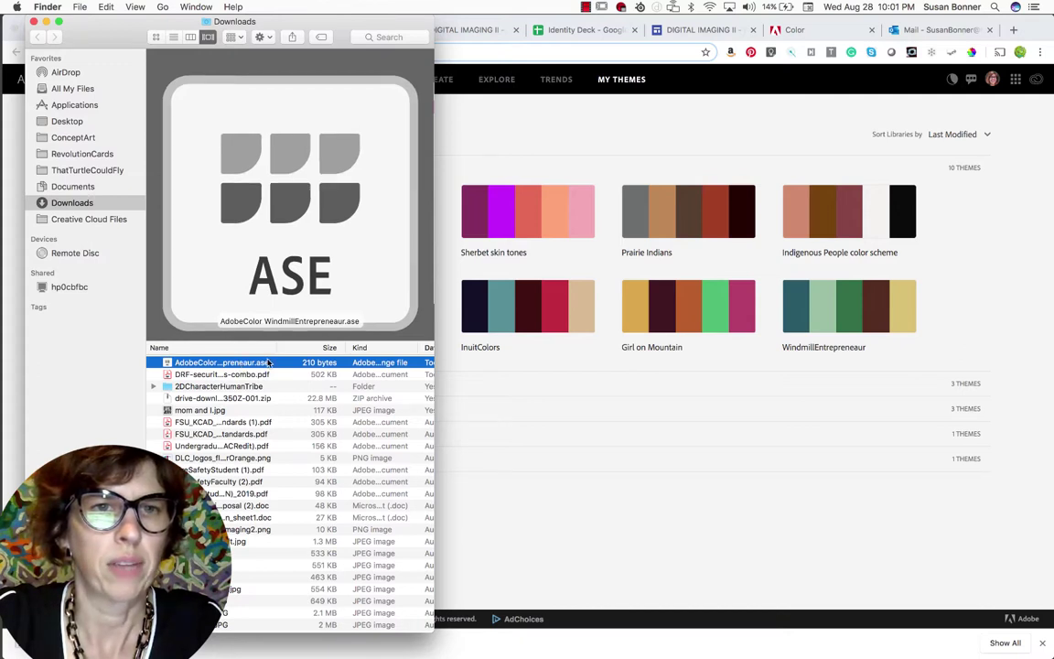
Step: Close the Finder Downloads window
left_click(34, 21)
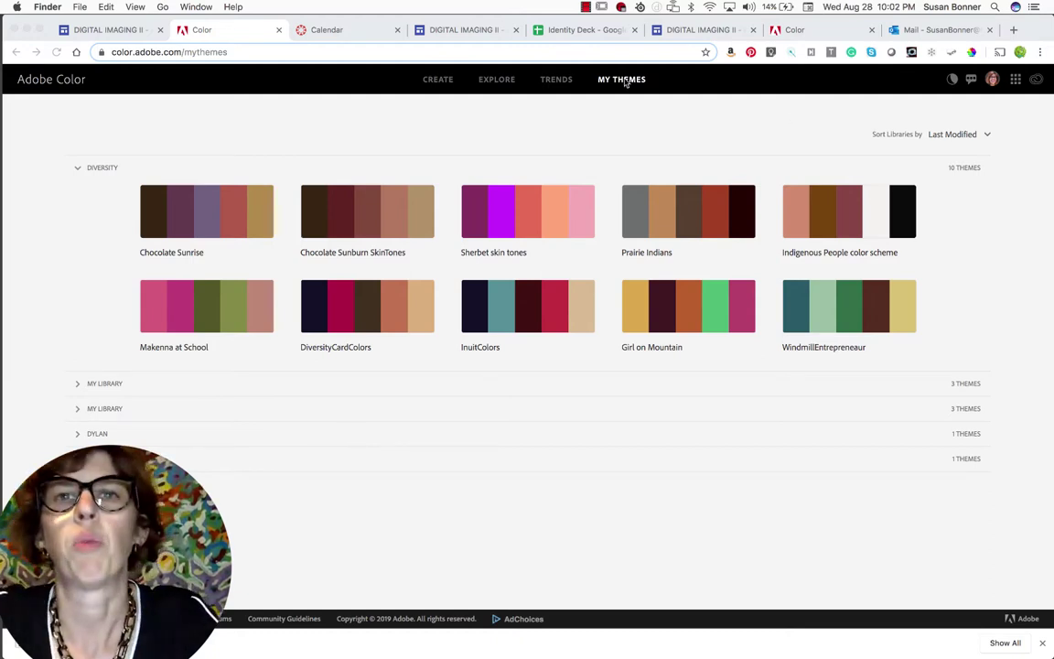
Step: Go to the course site tab and open the Identity Deck Slide Show page from the sidebar
left_click(676, 31)
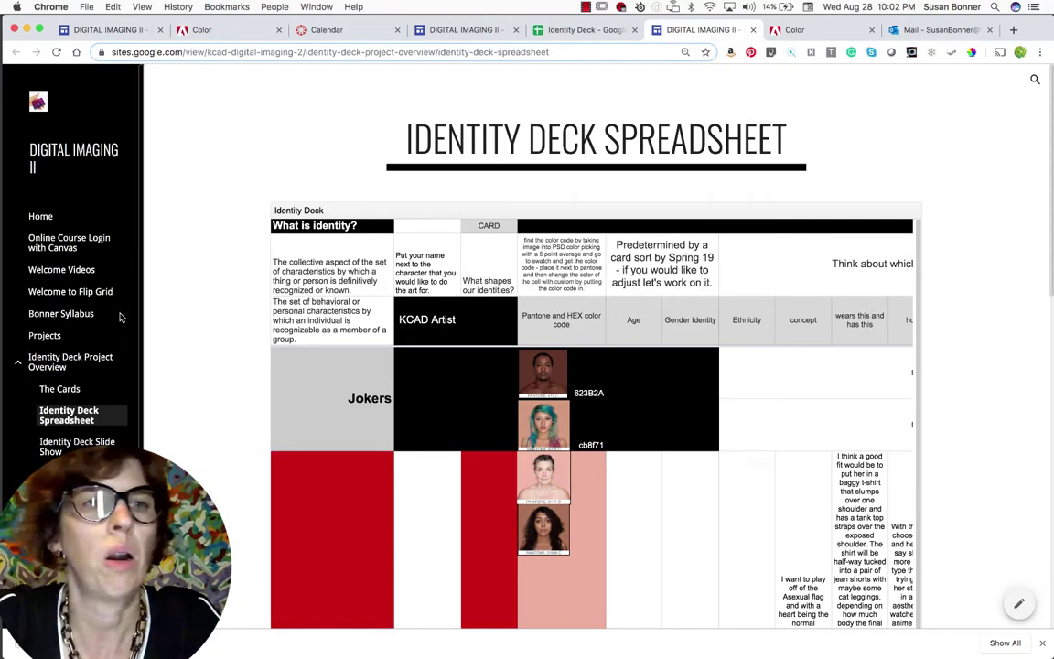
scroll(73, 412, "down", 2)
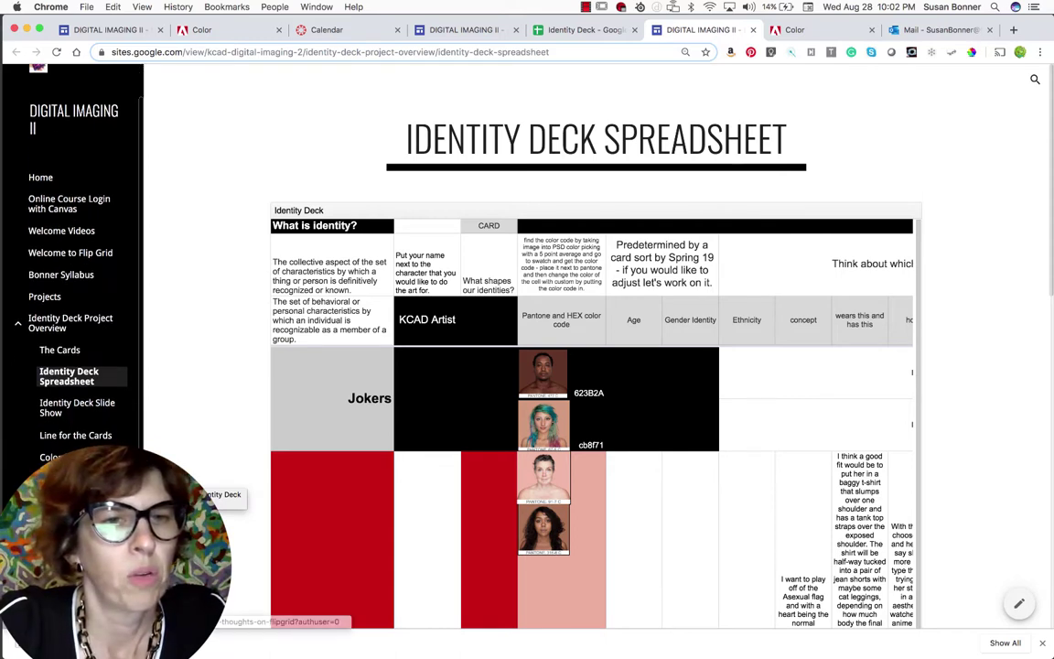
scroll(57, 404, "down", 1)
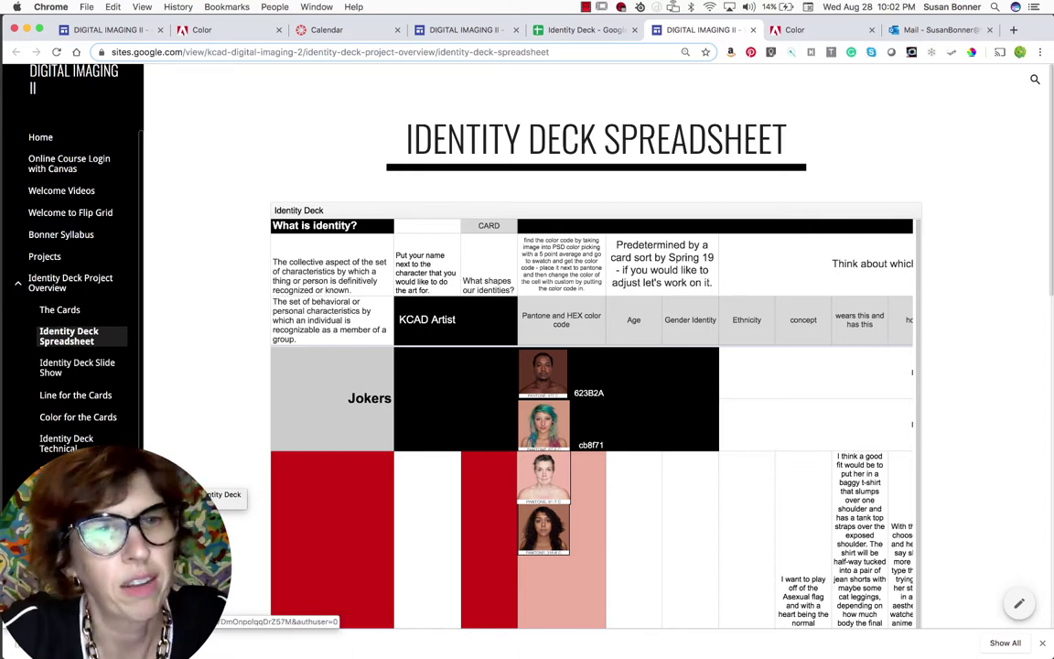
left_click(52, 368)
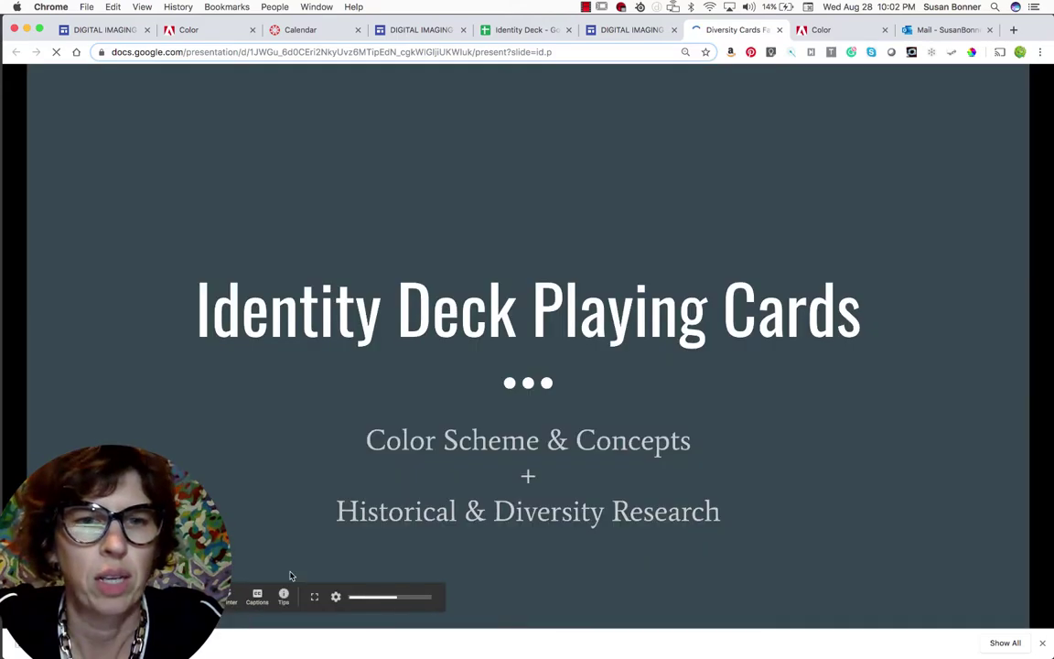
Step: Open the deck in the Slides editor and select slide 4's colour-strip image
left_click(335, 597)
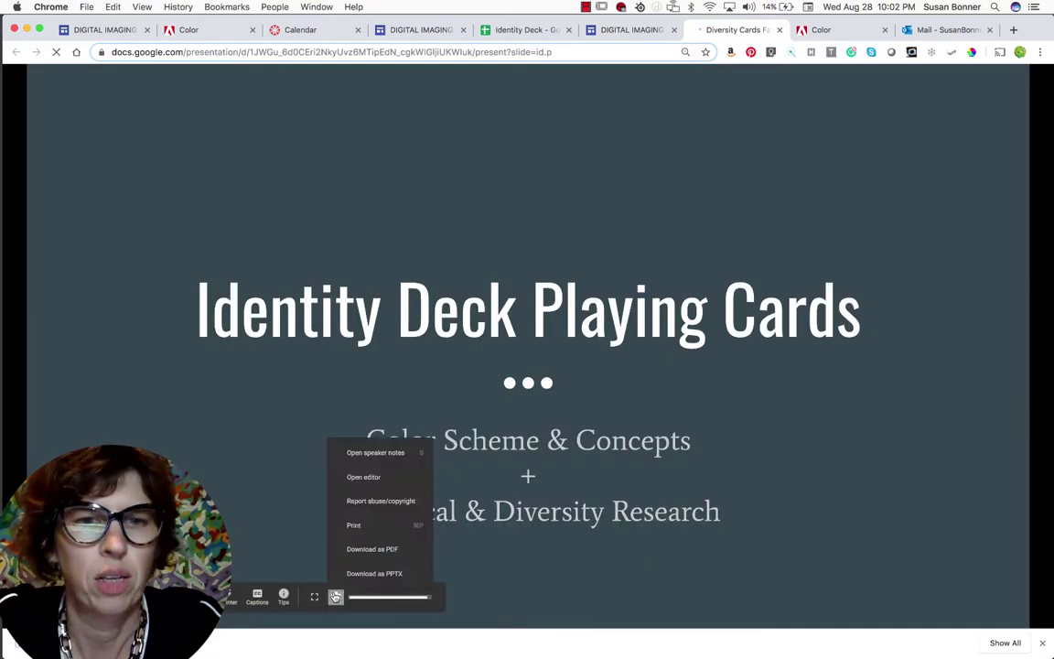
left_click(358, 477)
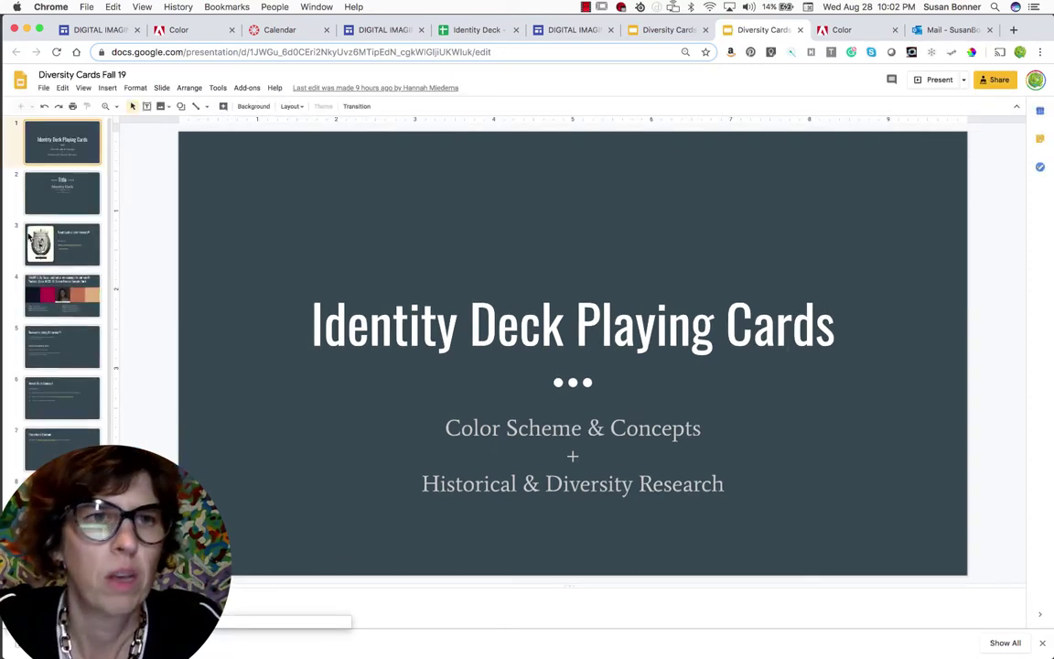
left_click(66, 301)
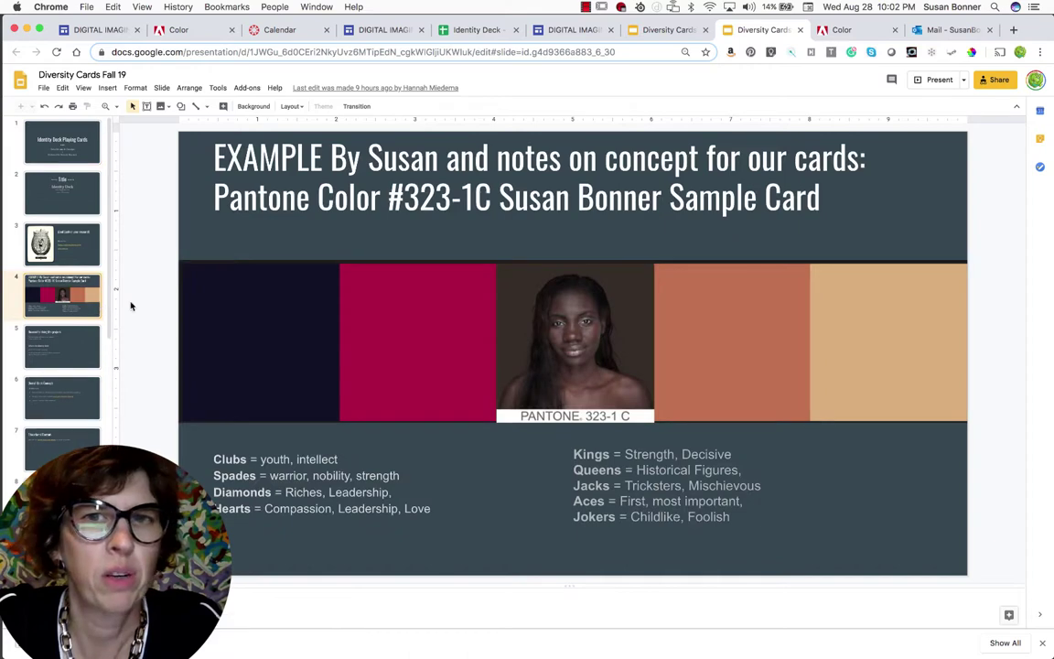
left_click(313, 308)
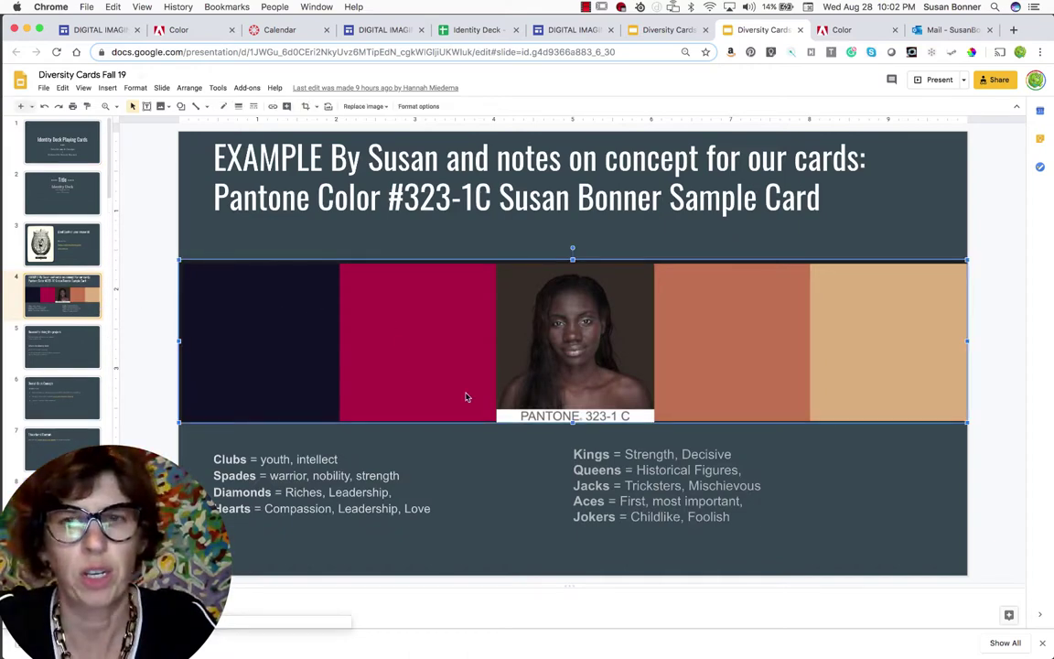
Step: Narrow the browser to expose the desktop, dismissing Photoshop's colour picker along the way
left_click_drag(1051, 655, 870, 656)
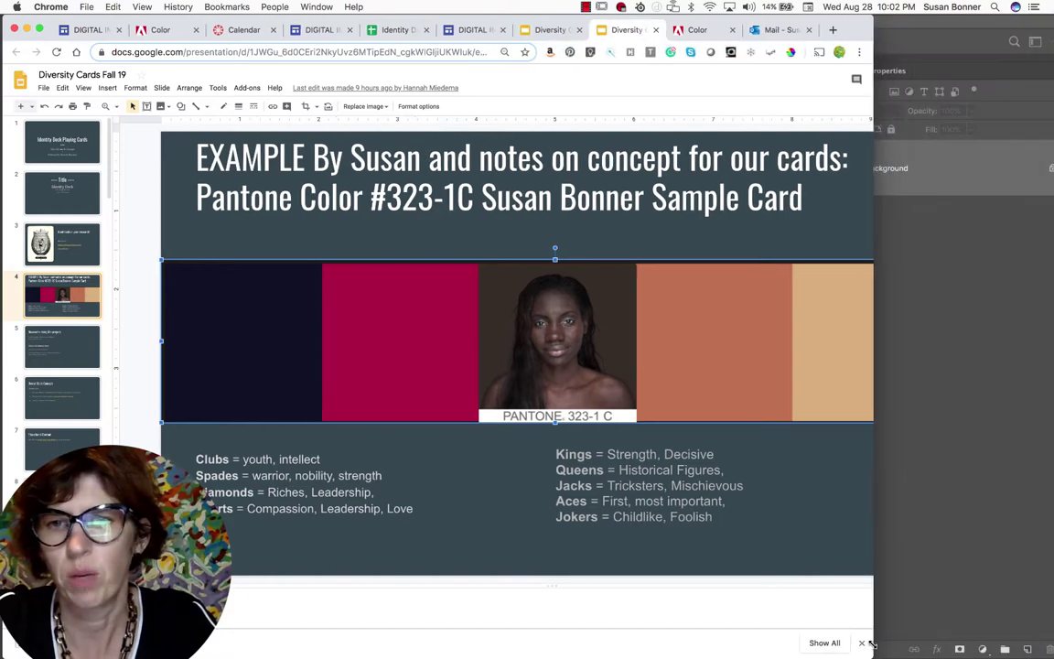
left_click(874, 24)
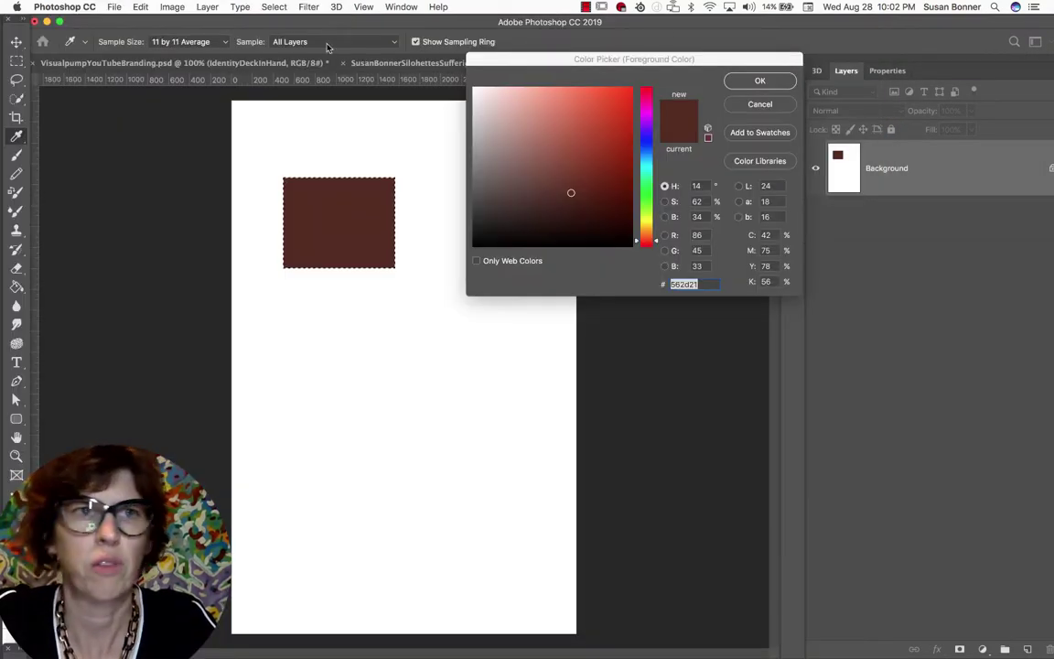
key("Return")
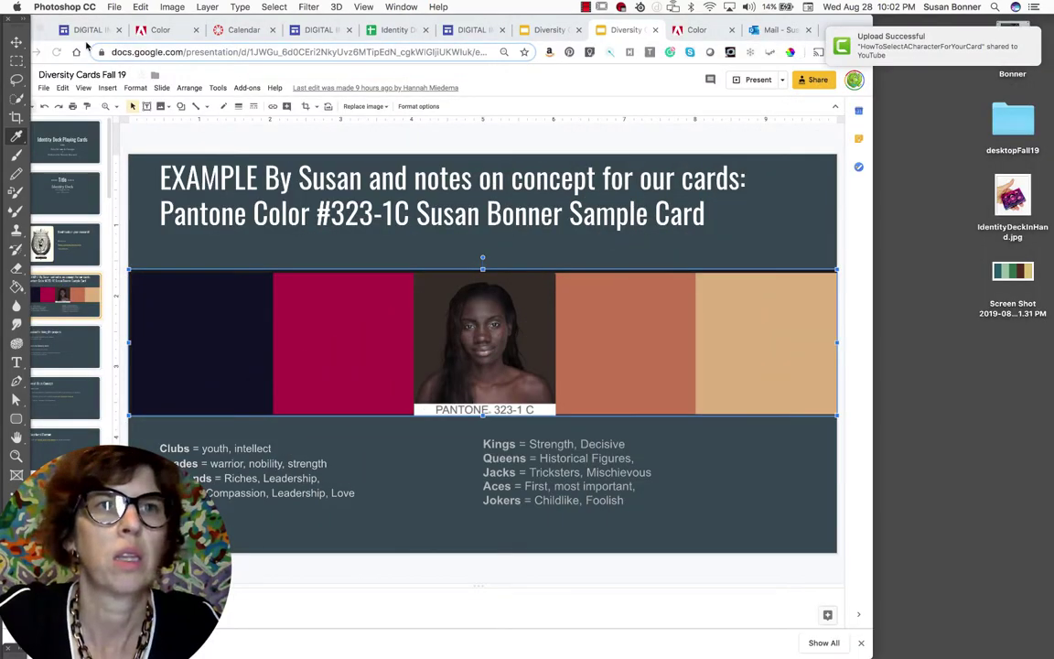
left_click(44, 23)
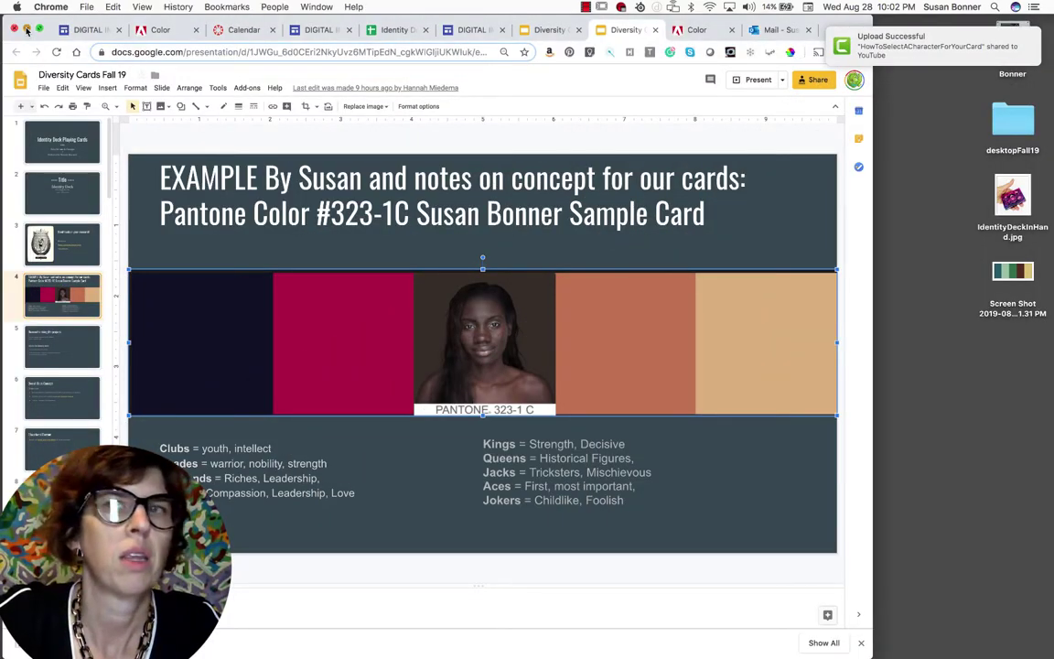
left_click(26, 29)
left_click(852, 248)
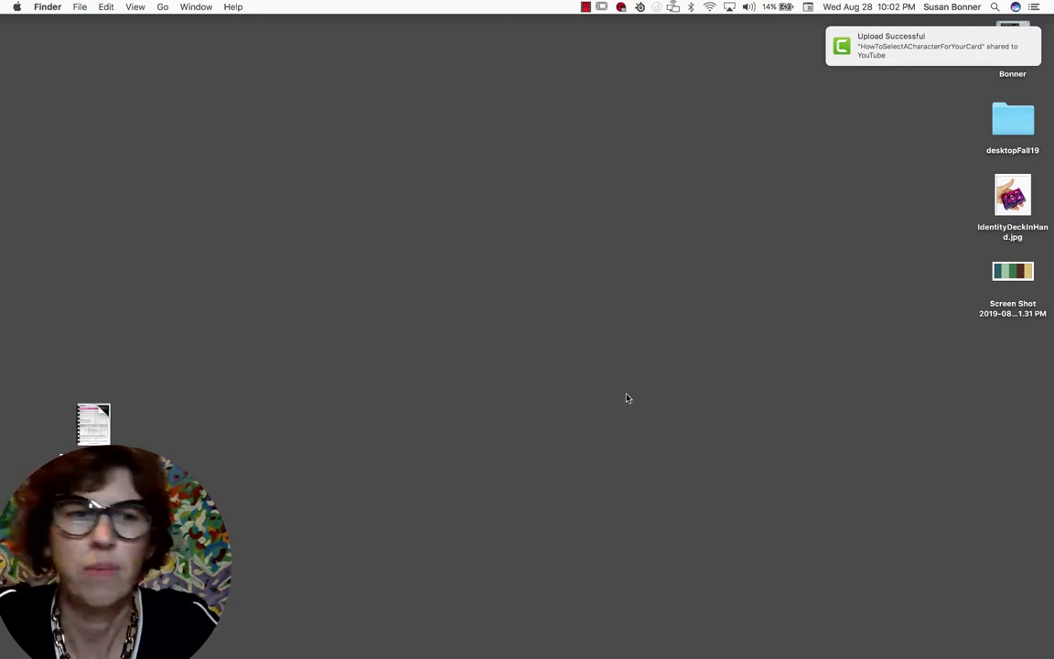
mouse_move(7, 636)
left_click(92, 423)
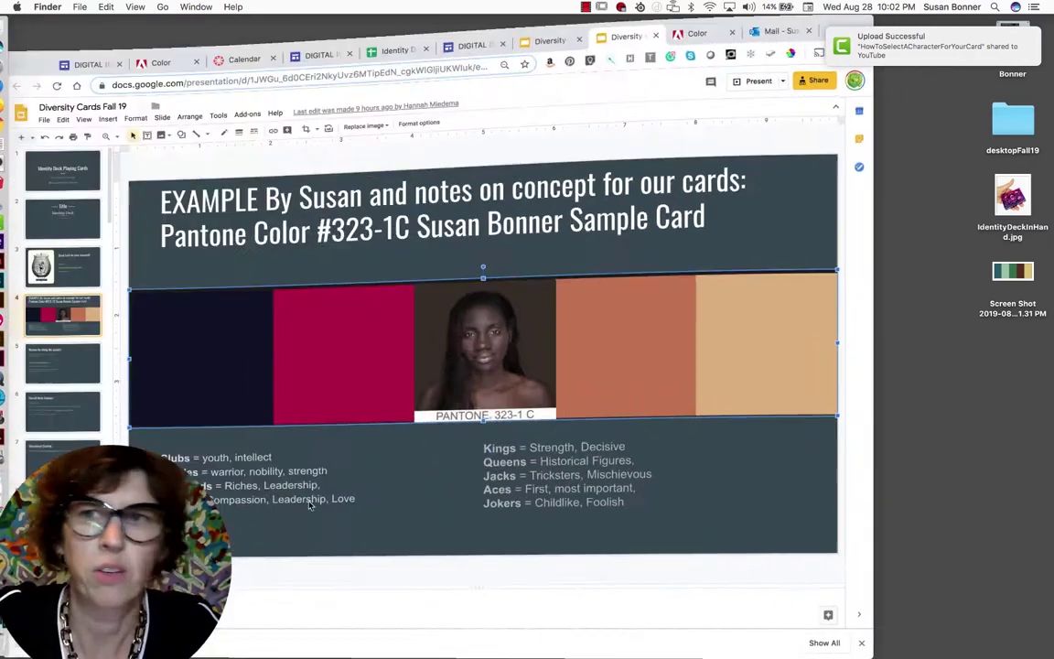
Step: Lay the palette screenshot over slide 4's colour strip, then move the Pantone portrait onto the brown band
left_click_drag(1011, 275, 237, 349)
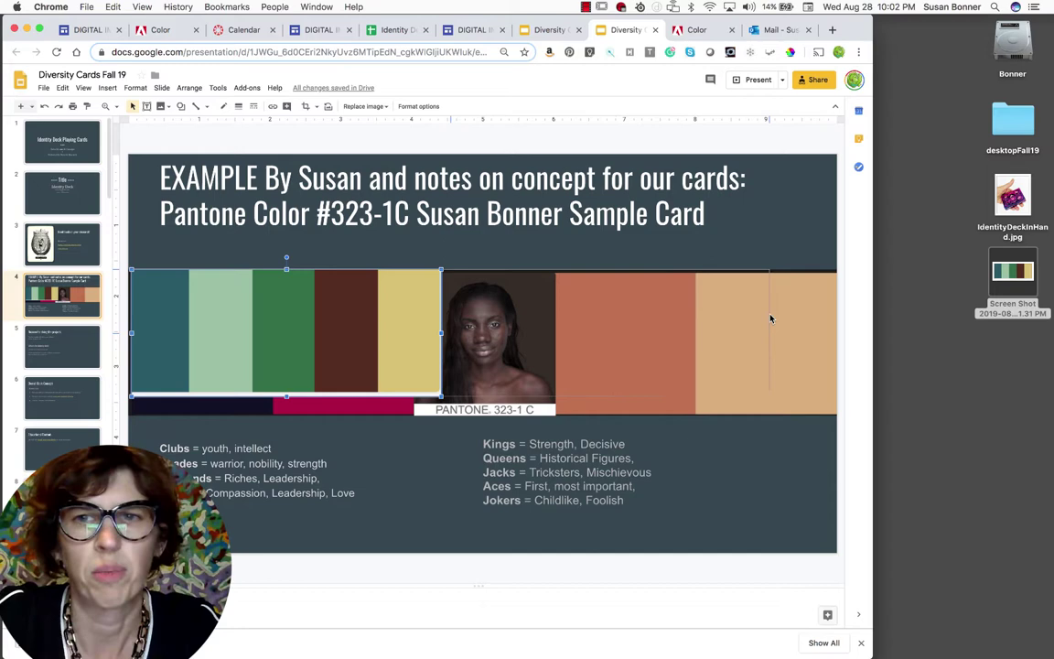
left_click_drag(822, 322, 836, 322)
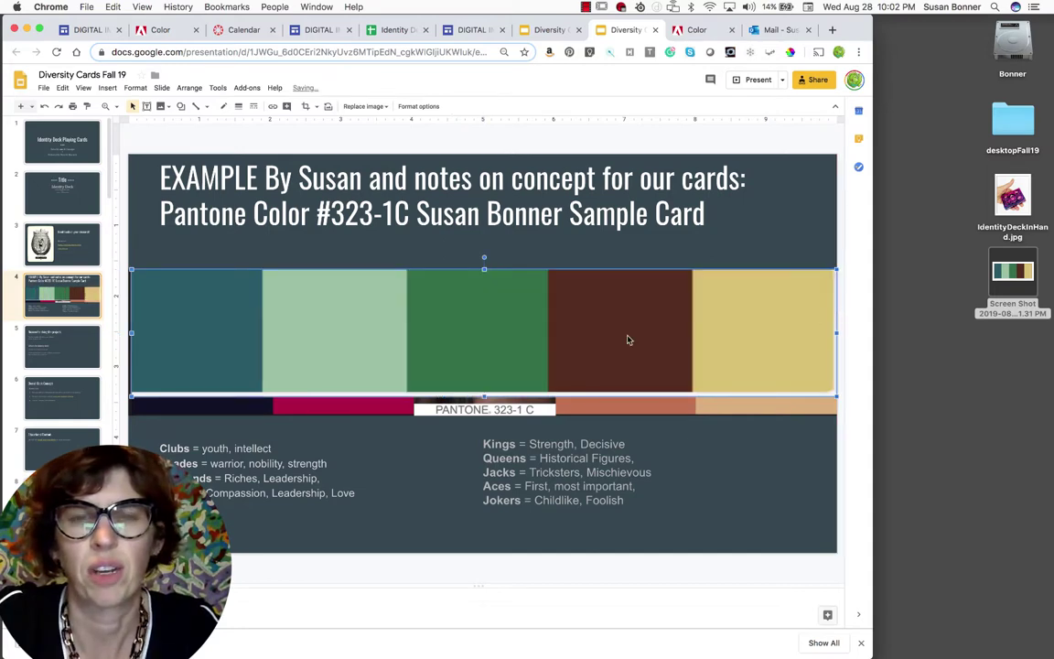
left_click_drag(607, 357, 608, 381)
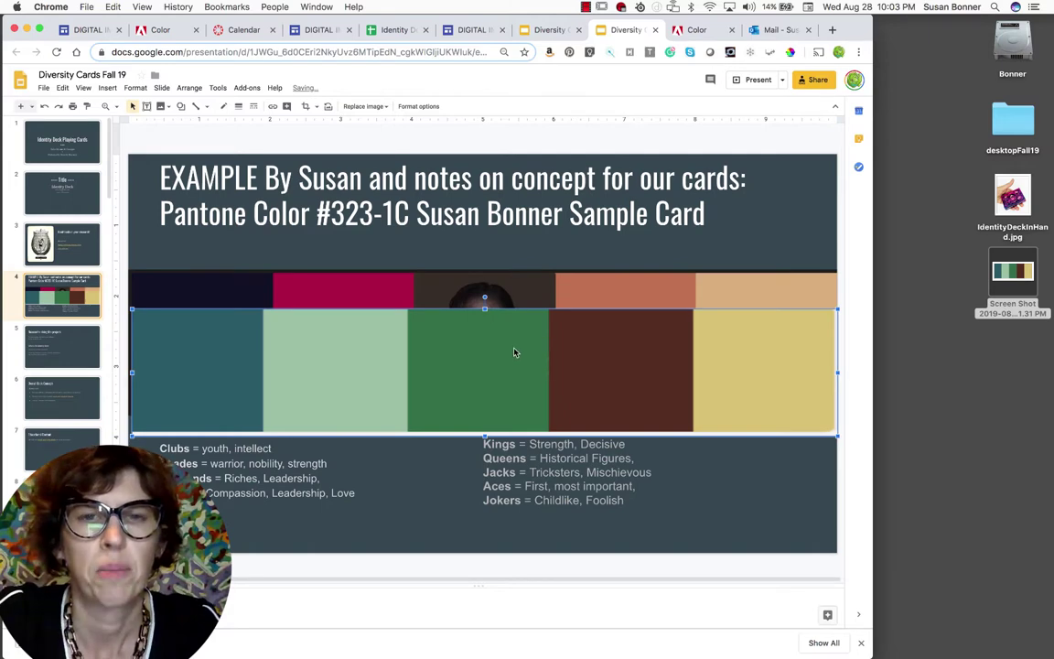
left_click(519, 299)
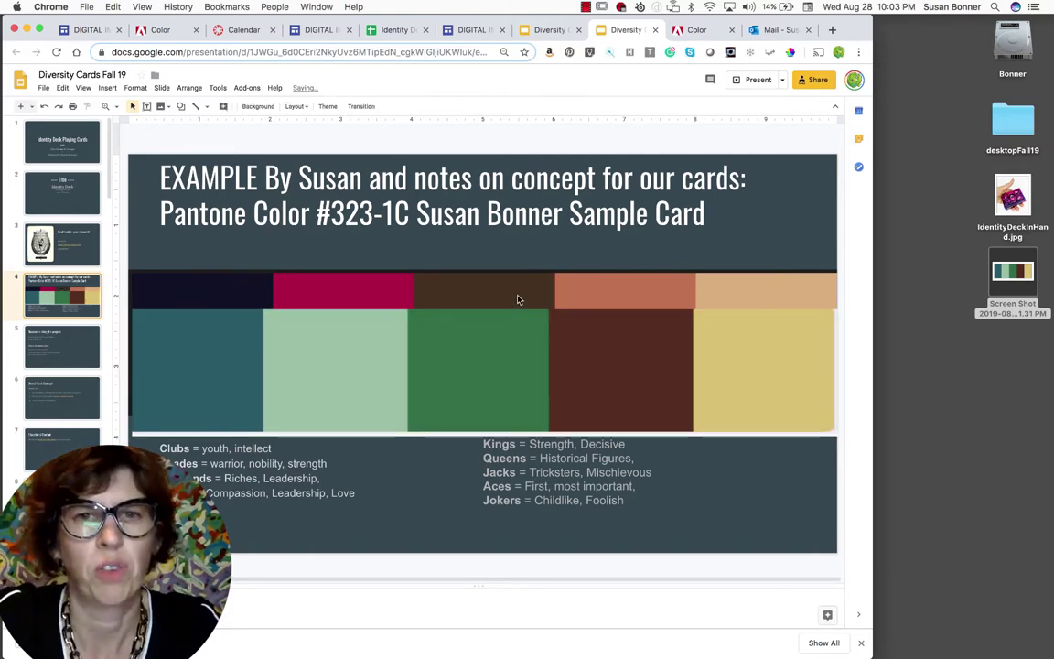
key("cmd+v")
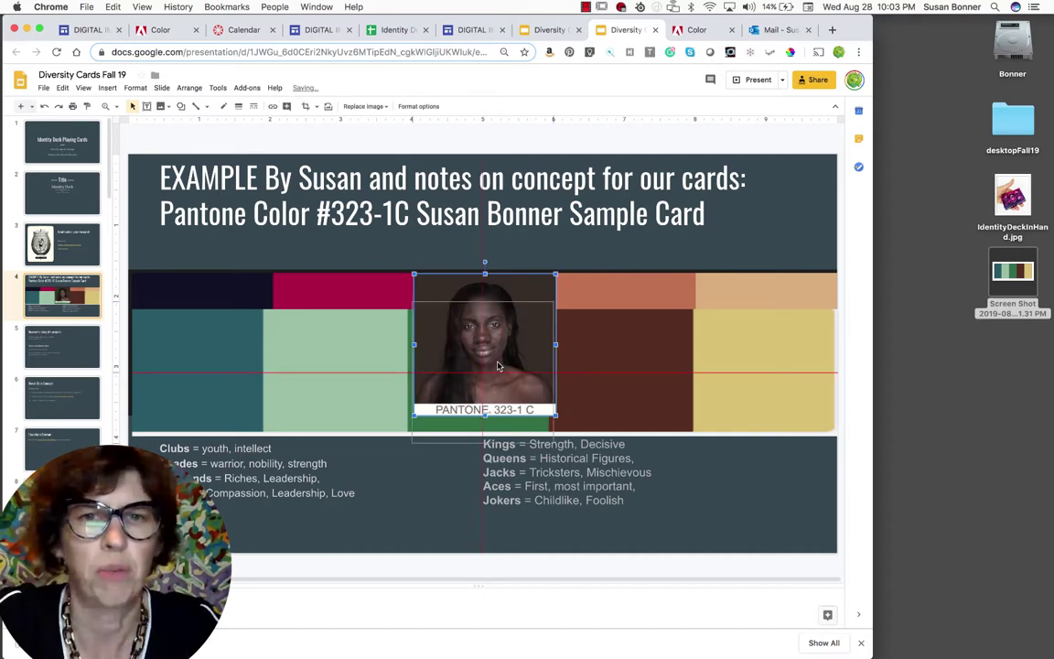
left_click_drag(499, 366, 641, 373)
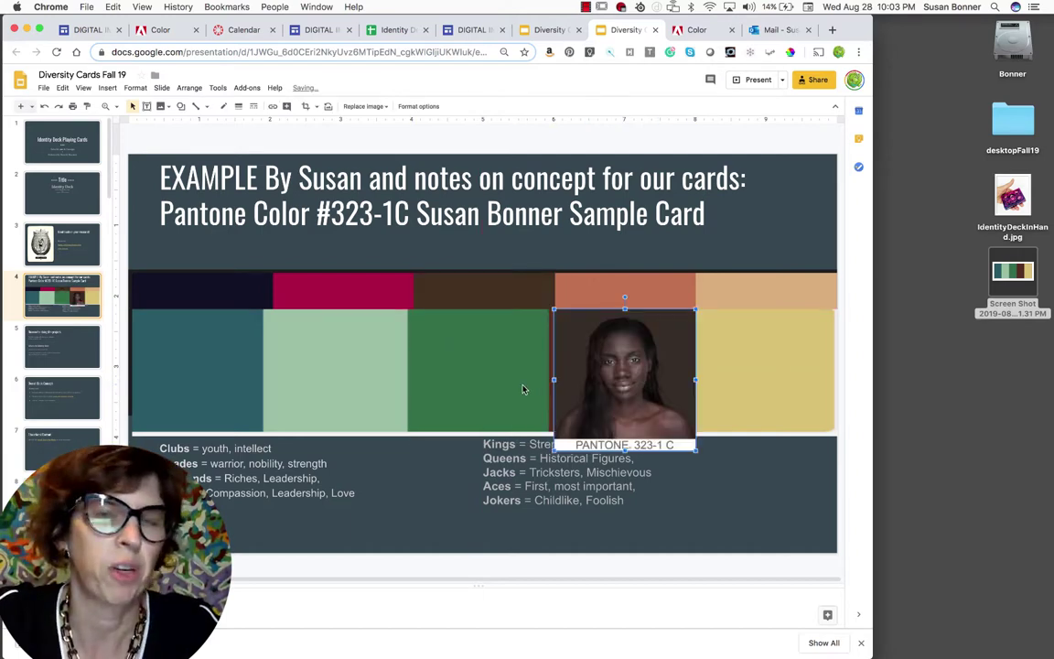